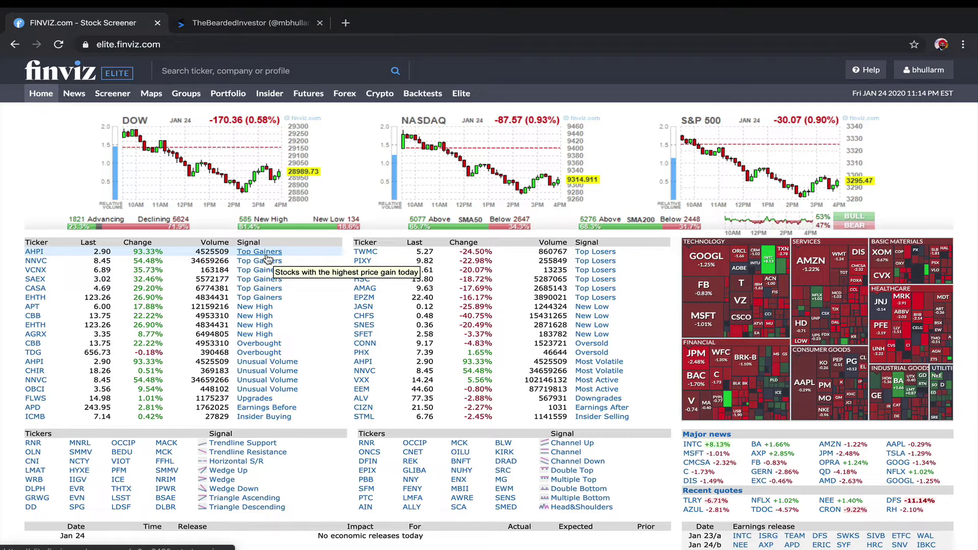
List the Top Gainers stocks in the overview table and sort them by volume in descending order
{"action": "left_click", "coordinate": [266, 255]}
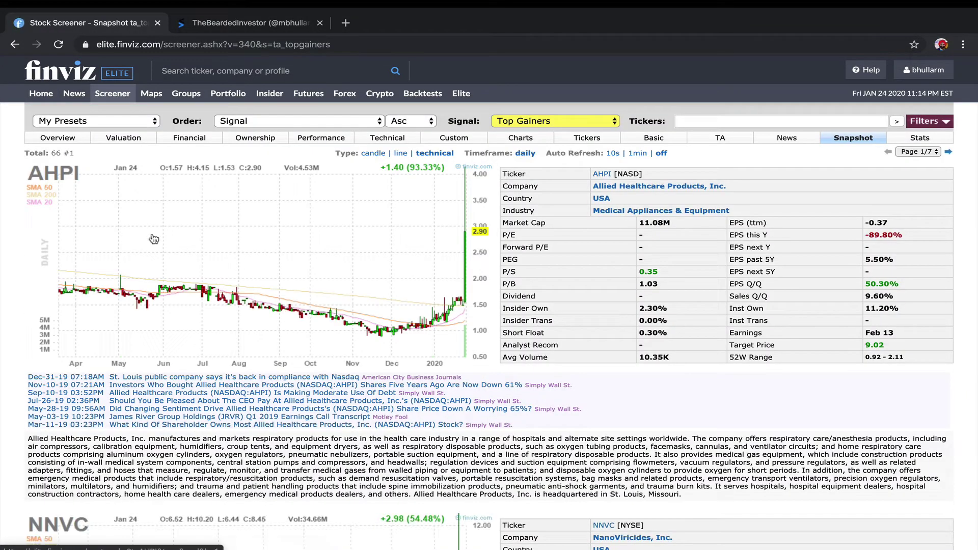
{"action": "left_click", "coordinate": [60, 142]}
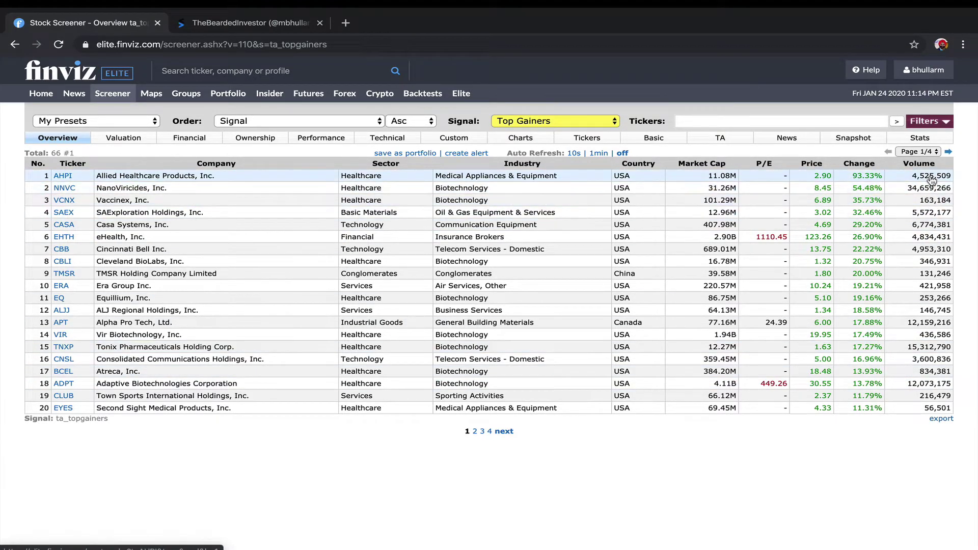
{"action": "left_click", "coordinate": [927, 168]}
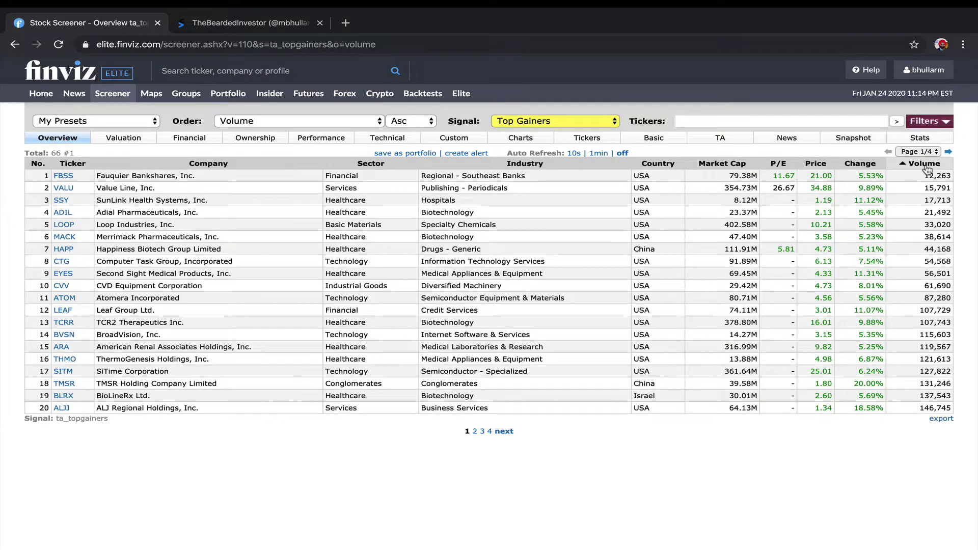
{"action": "left_click", "coordinate": [927, 168]}
{"action": "left_click", "coordinate": [927, 167]}
{"action": "left_click", "coordinate": [927, 168]}
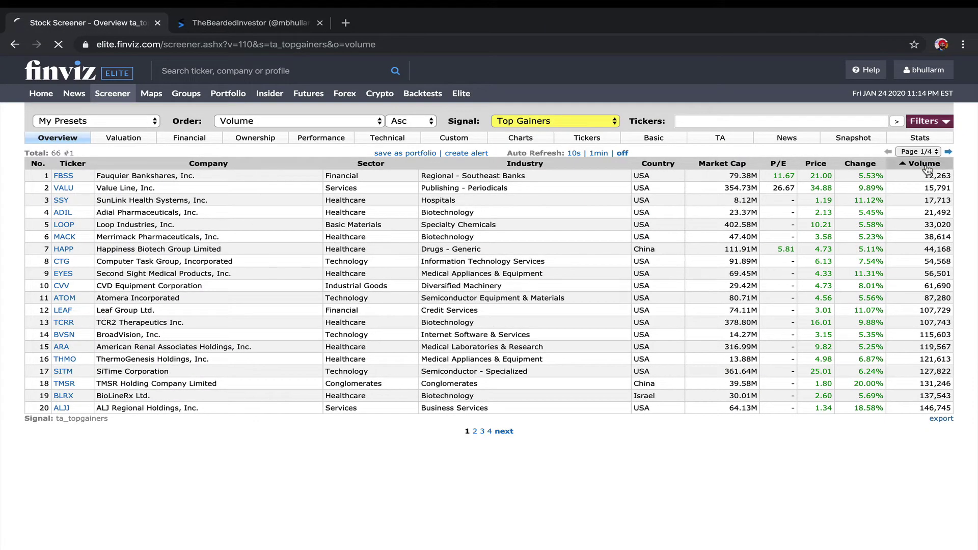
Switch to thinkorswim, load the INTC chart and examine the price action before and after Friday's jump
{"action": "mouse_move", "coordinate": [86, 189]}
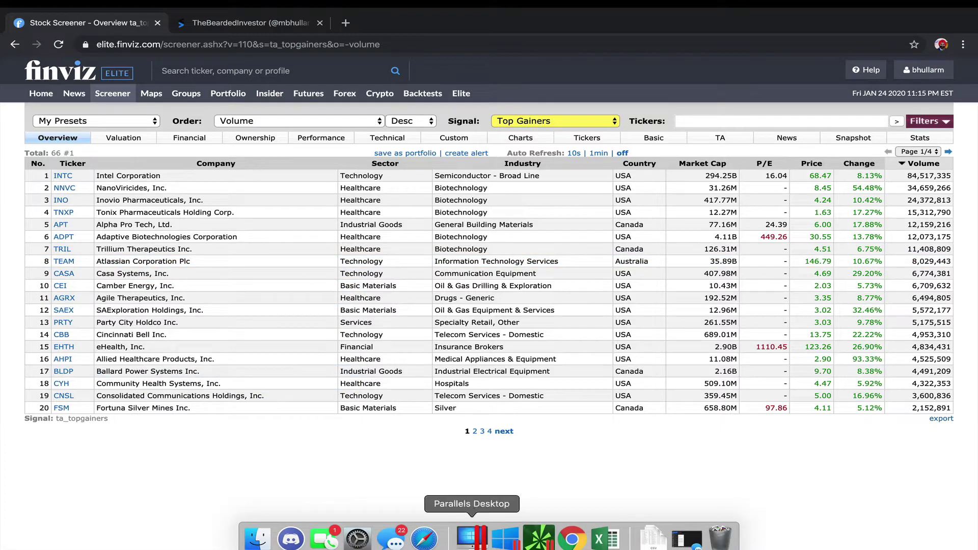
{"action": "left_click", "coordinate": [539, 538]}
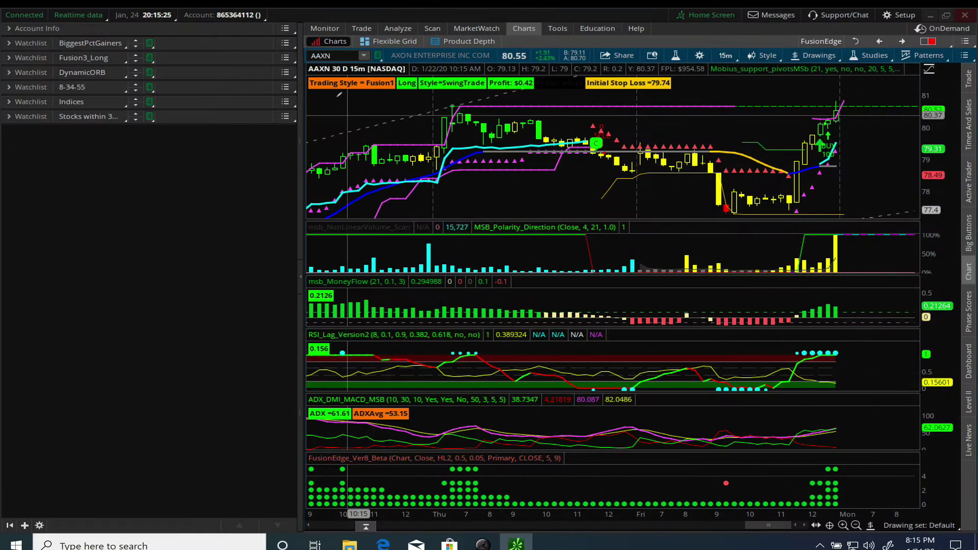
{"action": "left_click", "coordinate": [342, 56]}
{"action": "type", "text": "INTC"}
{"action": "key", "text": "Return"}
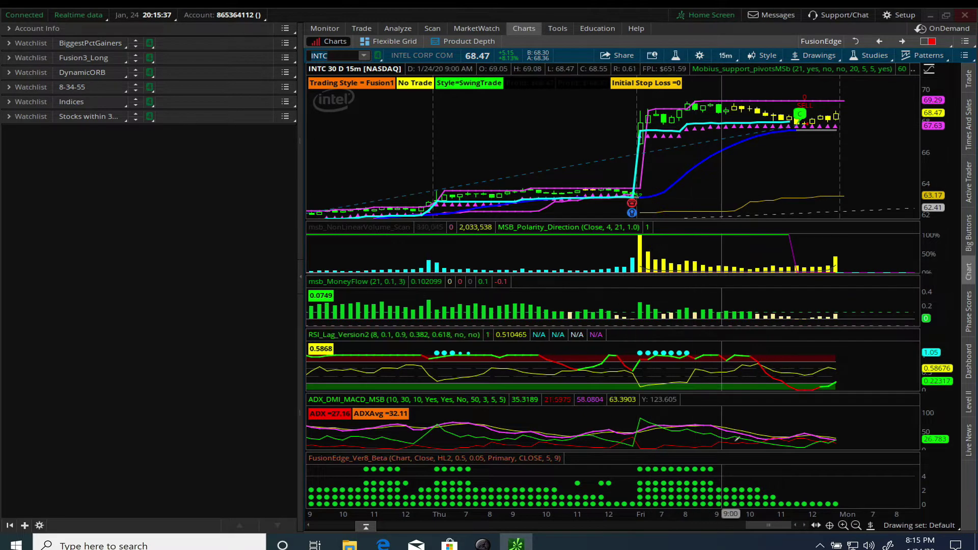
{"action": "left_click_drag", "start_coordinate": [763, 524], "coordinate": [747, 521]}
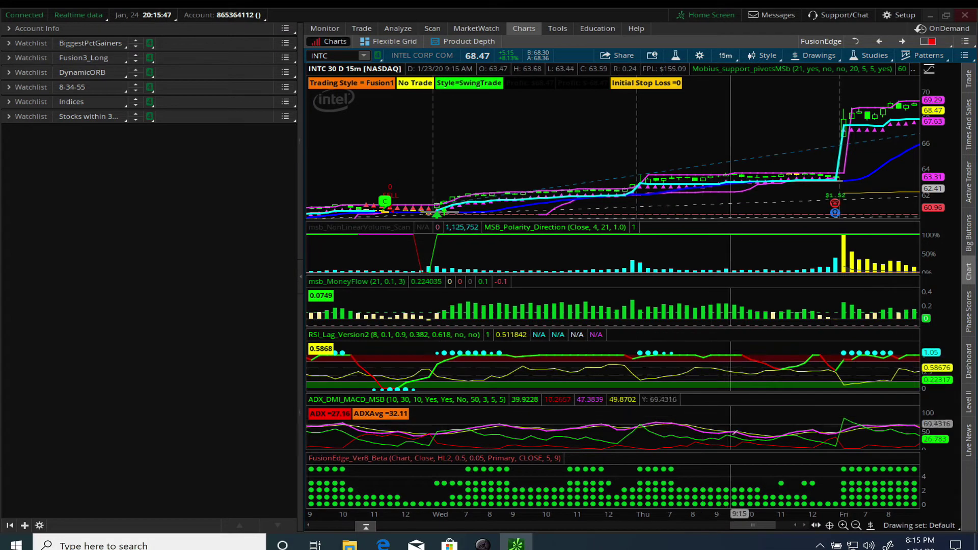
{"action": "left_click_drag", "start_coordinate": [751, 525], "coordinate": [767, 524]}
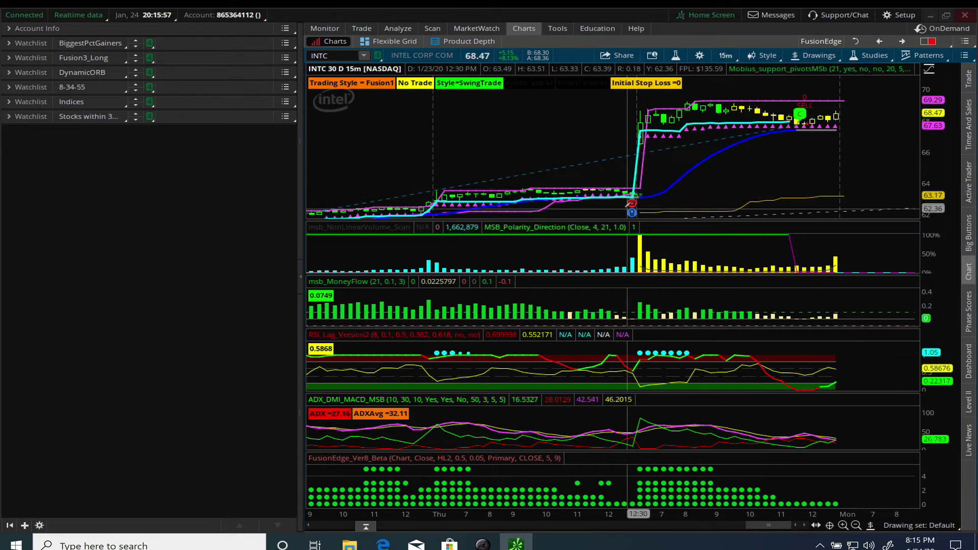
{"action": "mouse_move", "coordinate": [635, 201]}
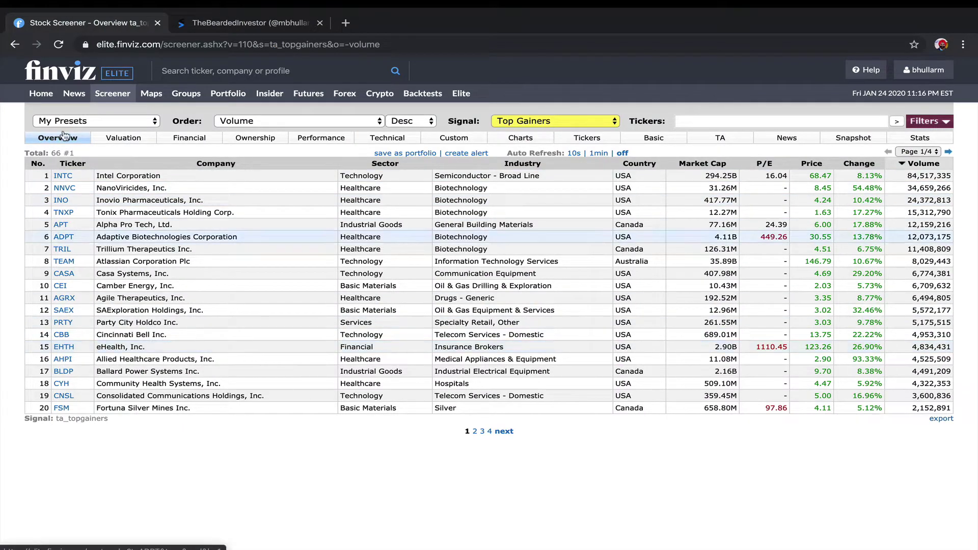
Return to Finviz and load the saved Large Short interest preset in the stock screener
{"action": "left_click", "coordinate": [41, 96]}
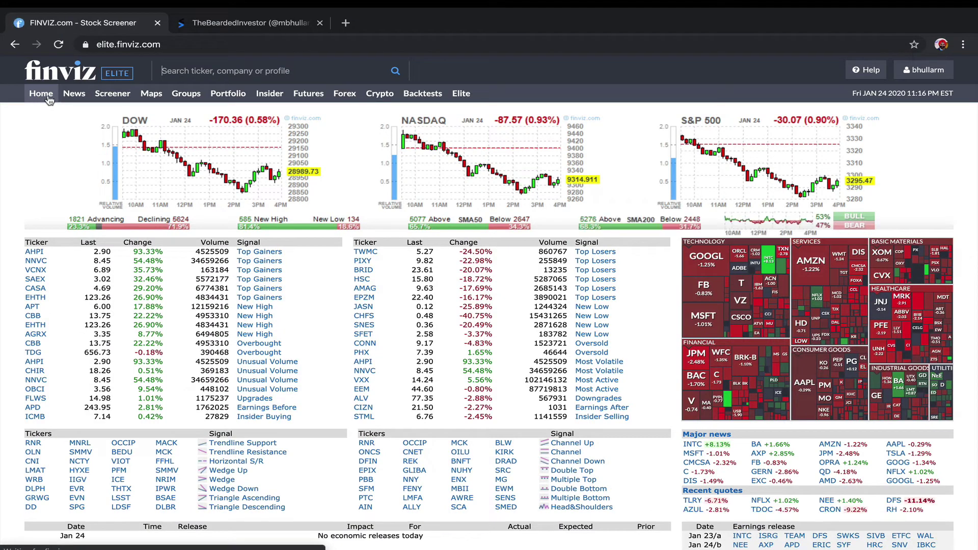
{"action": "left_click", "coordinate": [109, 99]}
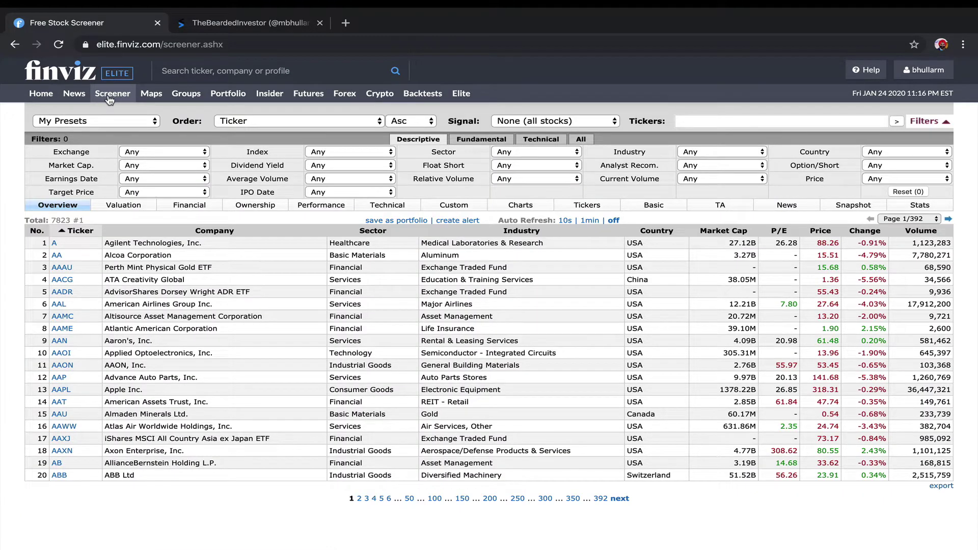
{"action": "left_click", "coordinate": [154, 123]}
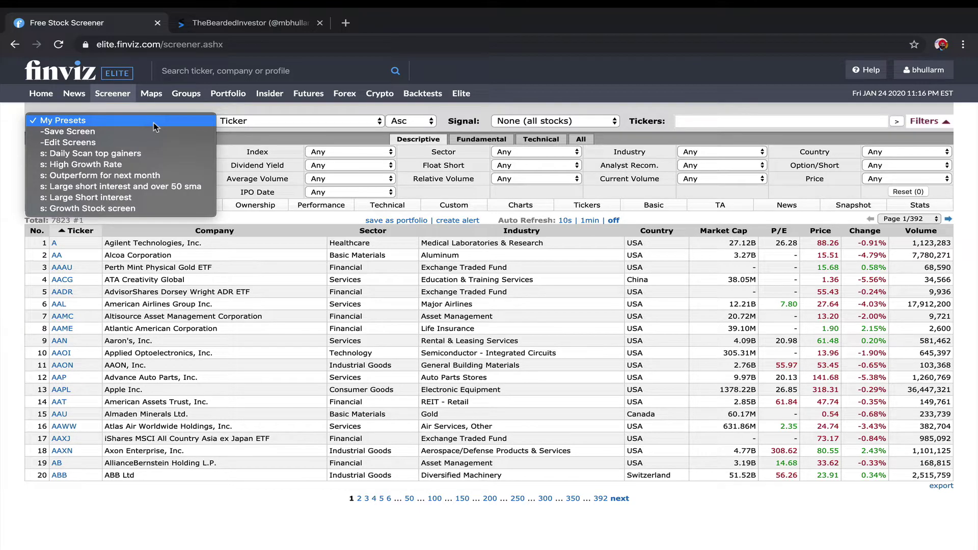
{"action": "left_click", "coordinate": [139, 198]}
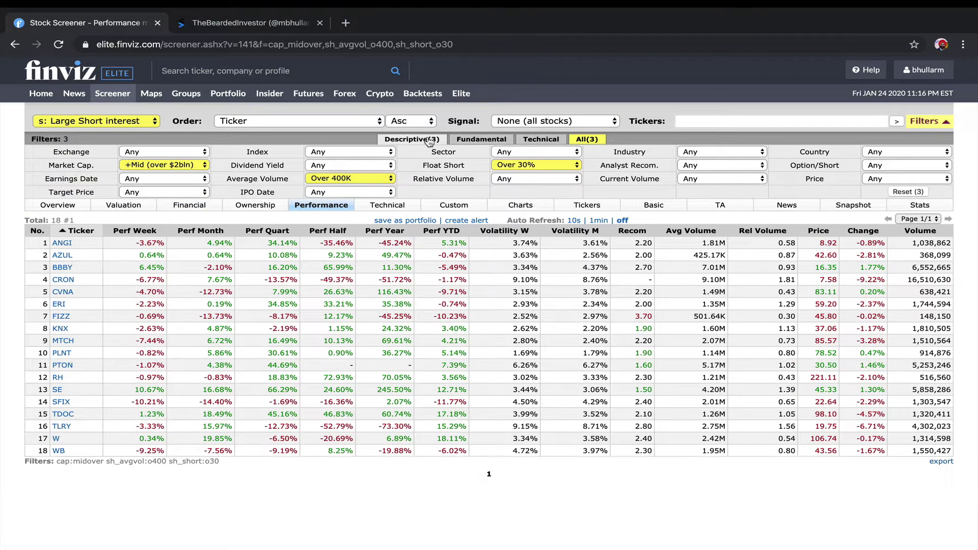
Display all filter criteria and preview the charts of result stocks such as BBBY and CRON
{"action": "left_click", "coordinate": [585, 143]}
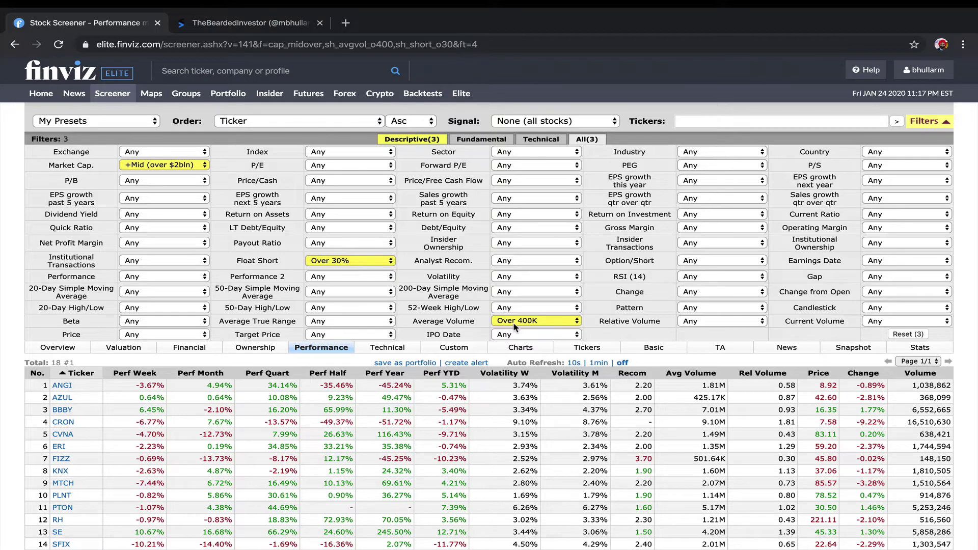
{"action": "scroll", "coordinate": [121, 386], "scroll_direction": "down", "scroll_amount": 2}
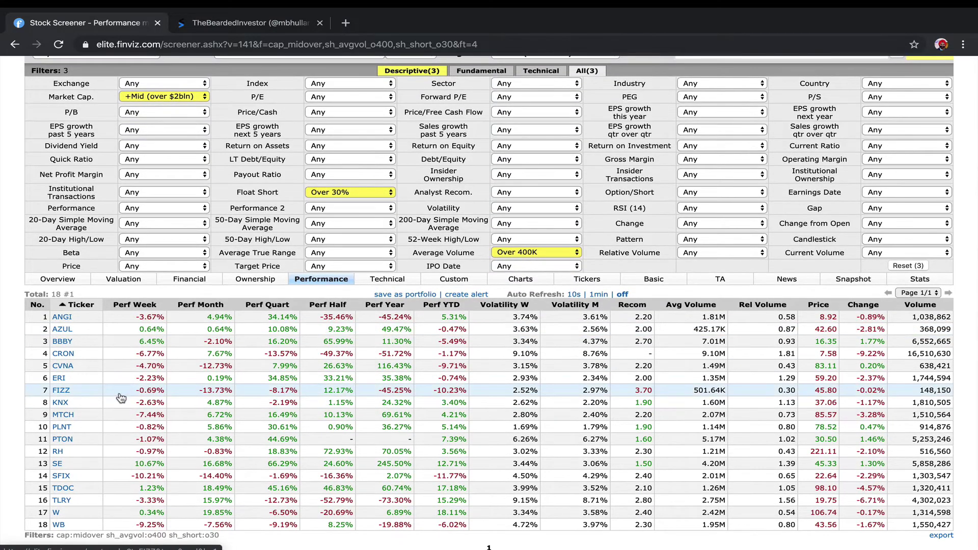
{"action": "mouse_move", "coordinate": [80, 459]}
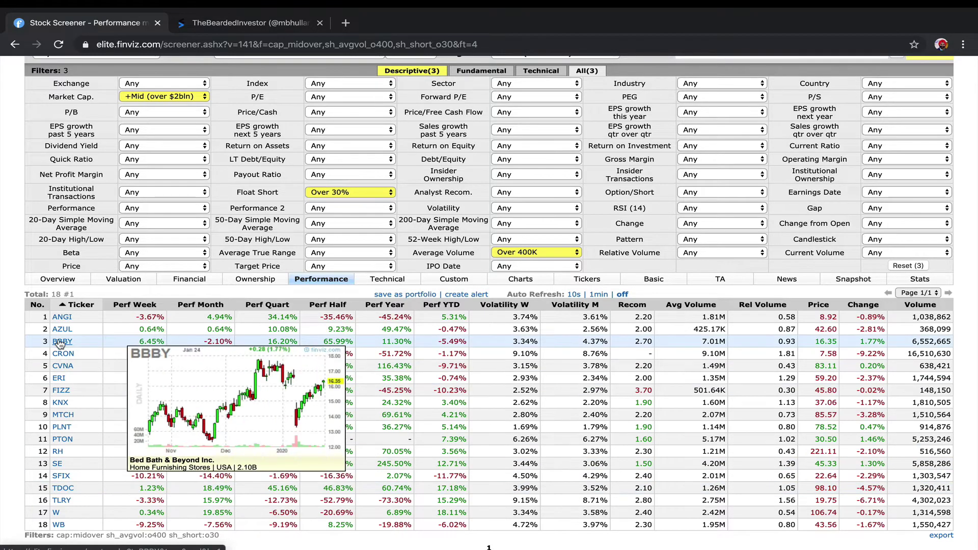
{"action": "mouse_move", "coordinate": [75, 359]}
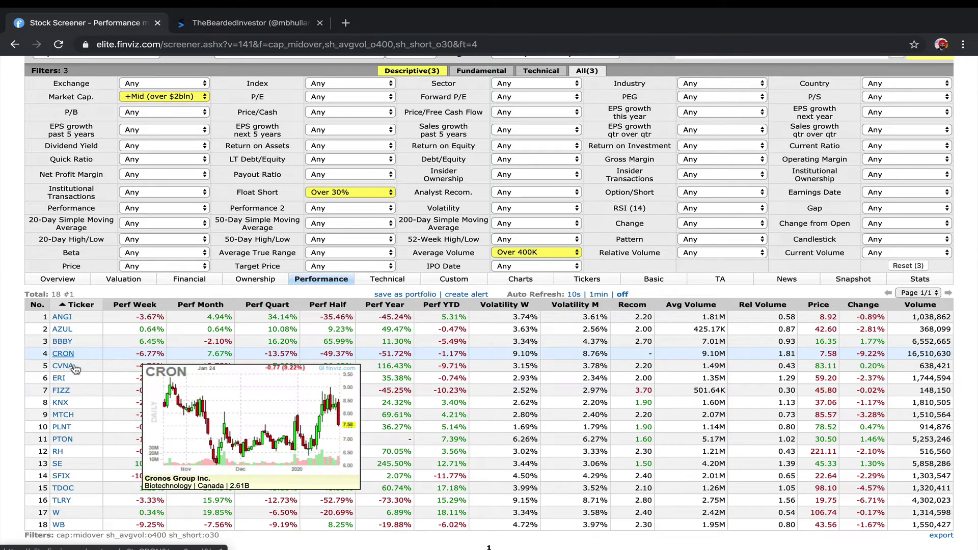
{"action": "mouse_move", "coordinate": [93, 488]}
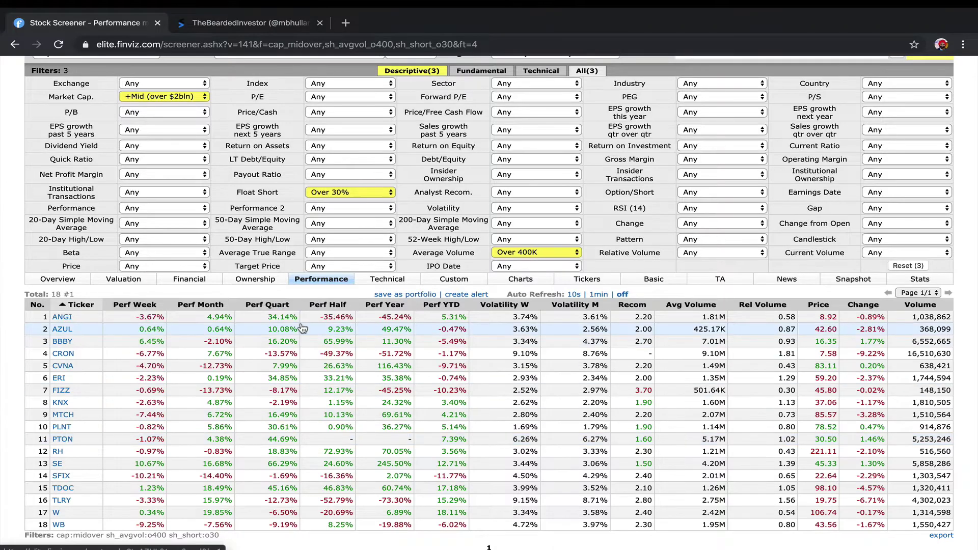
Restrict the large short interest results to stocks with the Top Gainers signal
{"action": "scroll", "coordinate": [303, 336], "scroll_direction": "up", "scroll_amount": 2}
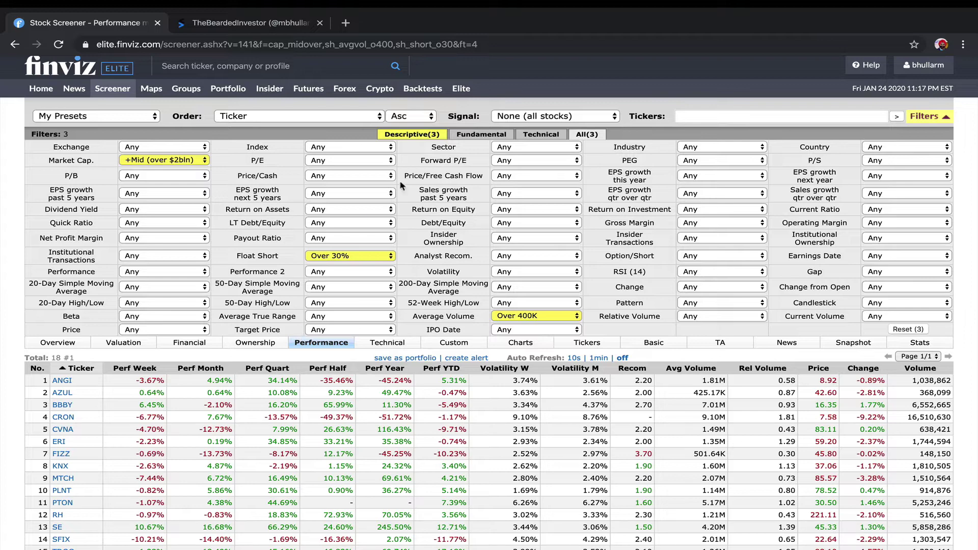
{"action": "left_click", "coordinate": [537, 122]}
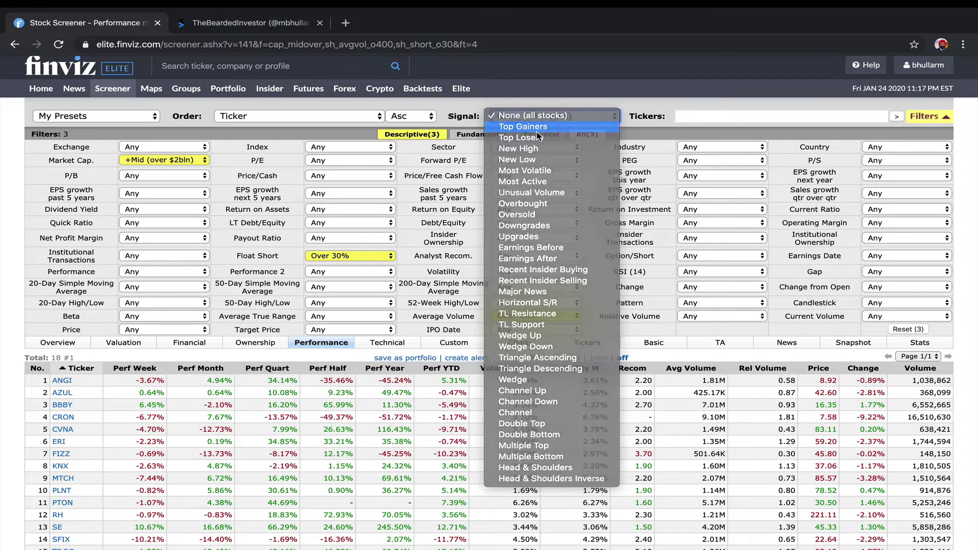
{"action": "left_click", "coordinate": [536, 128]}
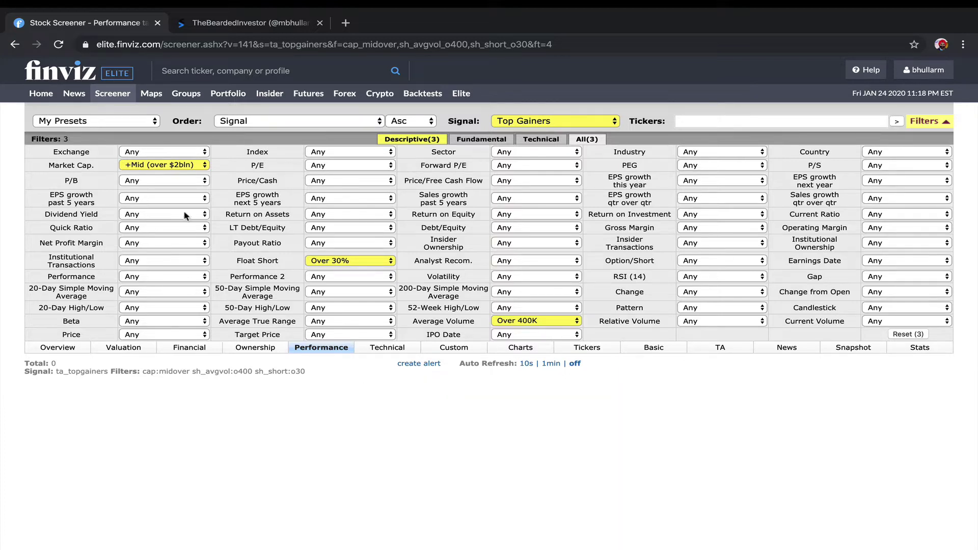
Load the Outperform for next month preset and set its market cap filter to +Mid (over $2bln)
{"action": "left_click", "coordinate": [151, 121]}
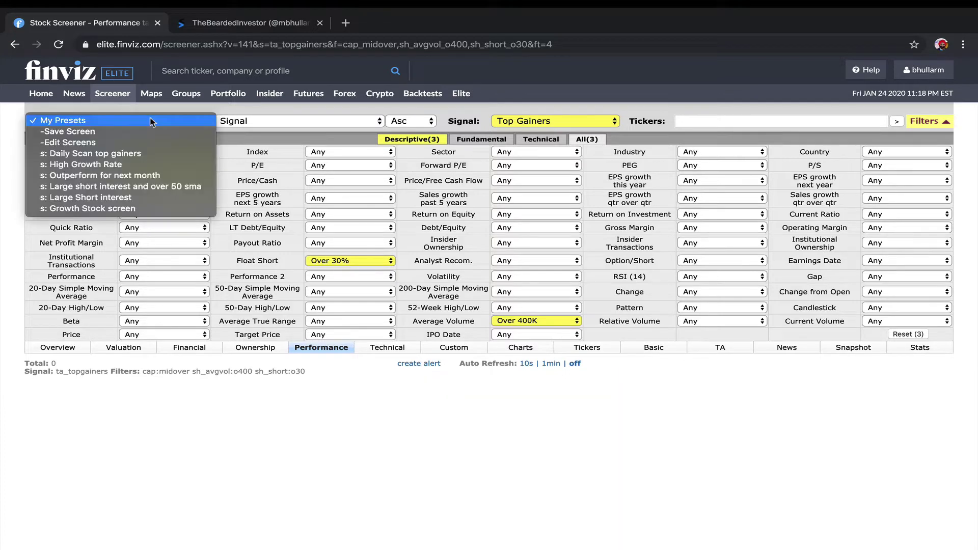
{"action": "left_click", "coordinate": [133, 179]}
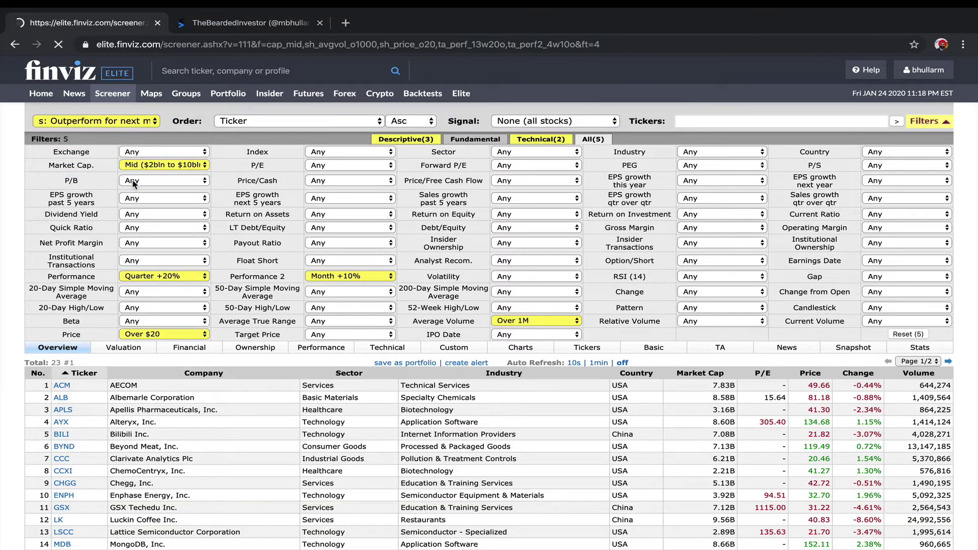
{"action": "scroll", "coordinate": [251, 211], "scroll_direction": "down", "scroll_amount": 2}
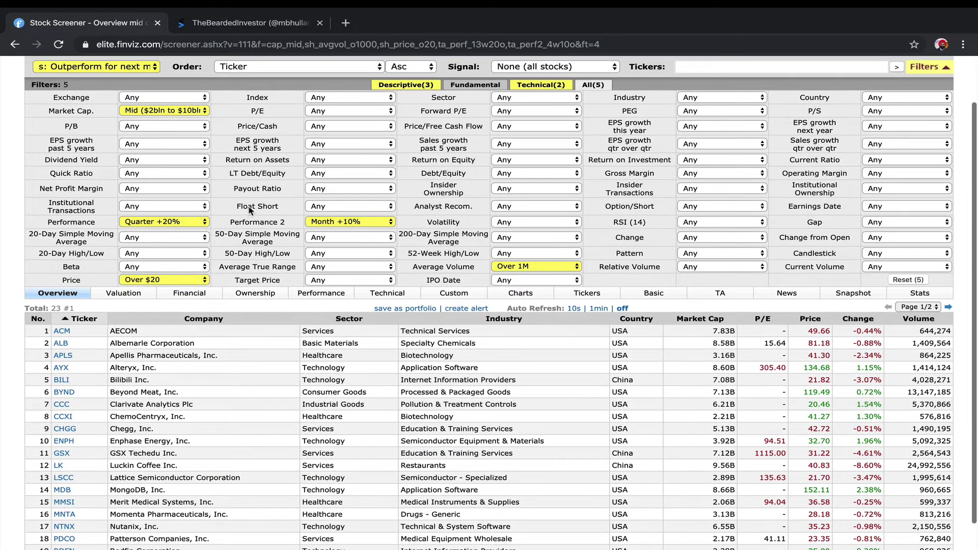
{"action": "left_click", "coordinate": [175, 111]}
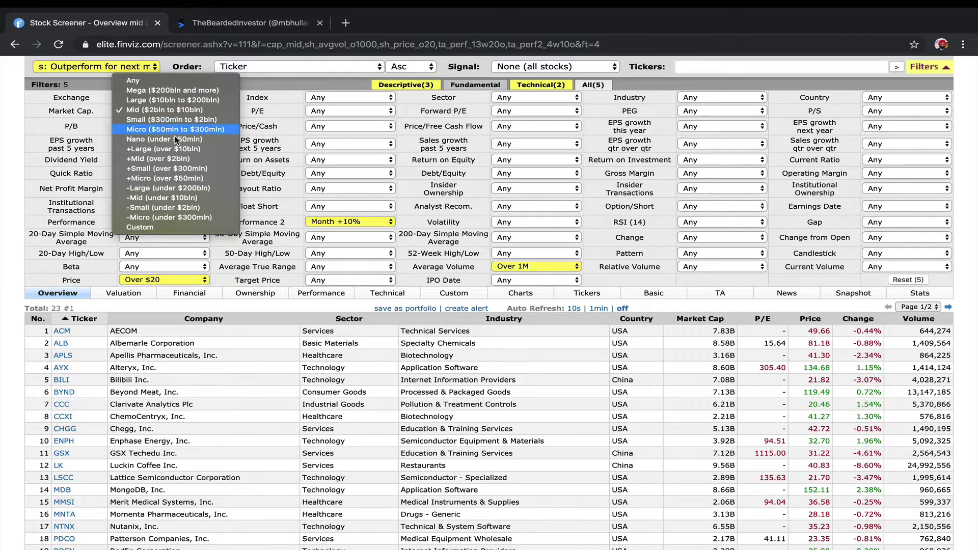
{"action": "key", "text": "Escape"}
{"action": "left_click", "coordinate": [188, 167]}
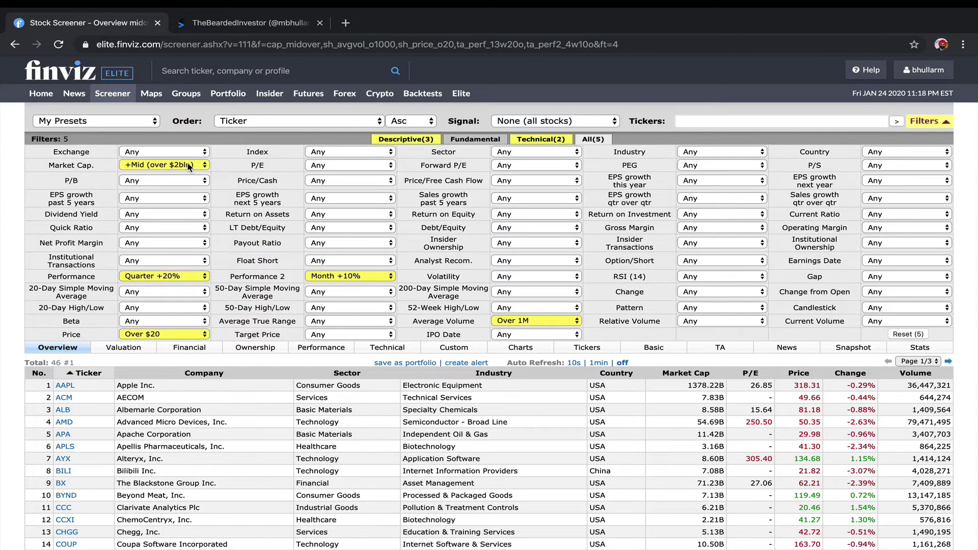
Export the filtered stock list and open the downloaded finviz (1).csv in Excel to look through its rows
{"action": "scroll", "coordinate": [183, 179], "scroll_direction": "down", "scroll_amount": 2}
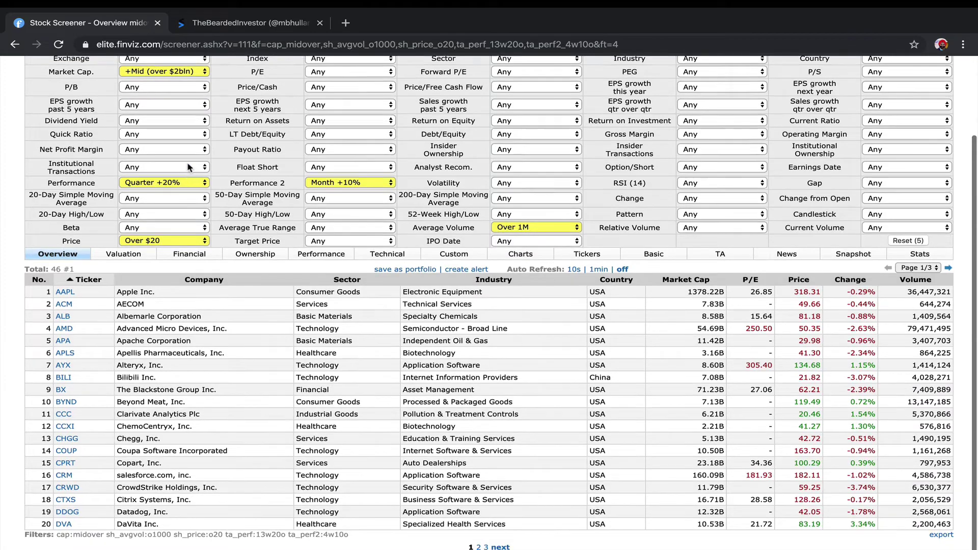
{"action": "scroll", "coordinate": [173, 214], "scroll_direction": "up", "scroll_amount": 2}
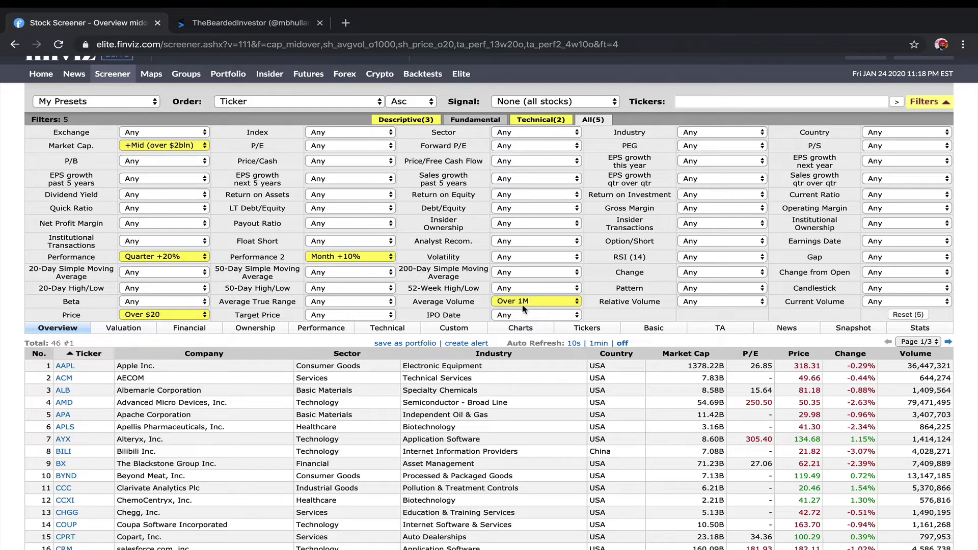
{"action": "scroll", "coordinate": [523, 308], "scroll_direction": "down", "scroll_amount": 3}
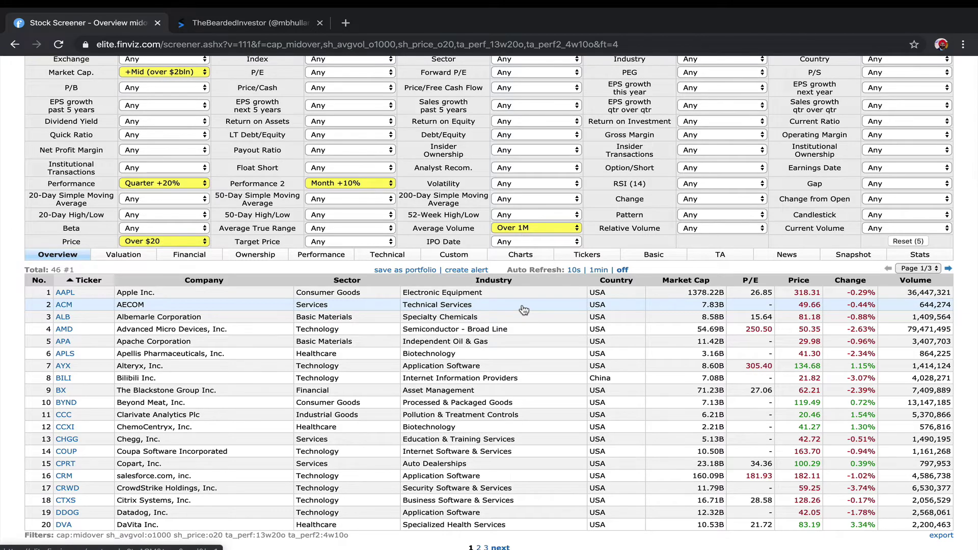
{"action": "scroll", "coordinate": [524, 309], "scroll_direction": "up", "scroll_amount": 1}
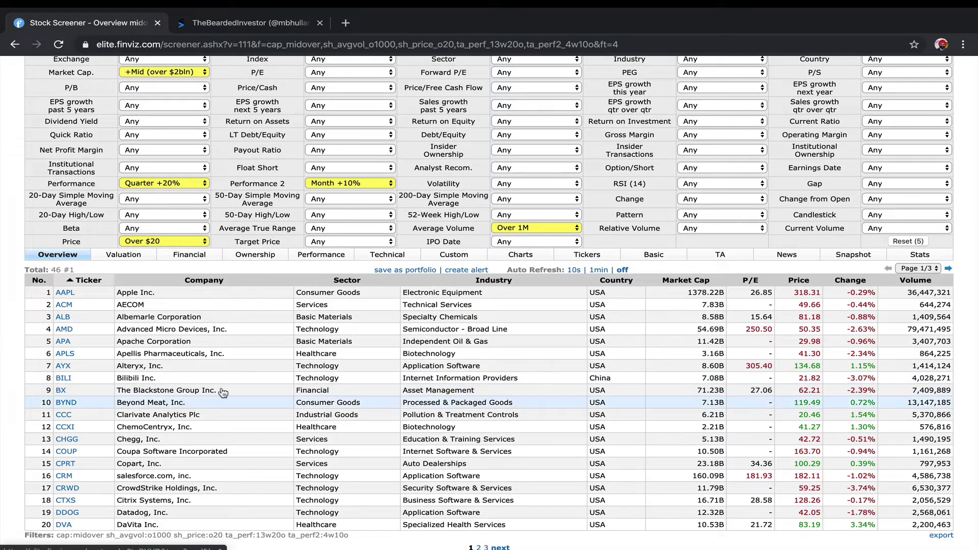
{"action": "scroll", "coordinate": [206, 515], "scroll_direction": "down", "scroll_amount": 1}
{"action": "scroll", "coordinate": [206, 515], "scroll_direction": "up", "scroll_amount": 1}
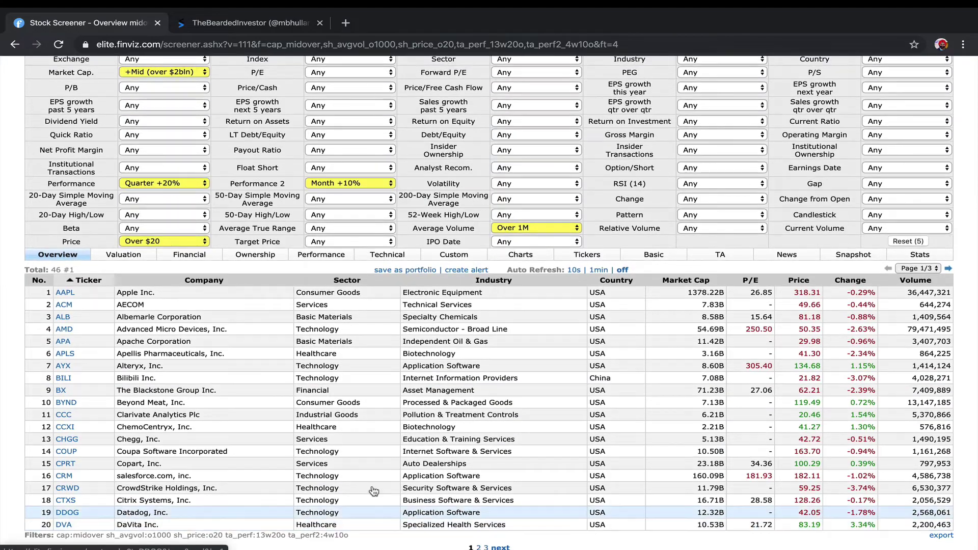
{"action": "left_click", "coordinate": [937, 536]}
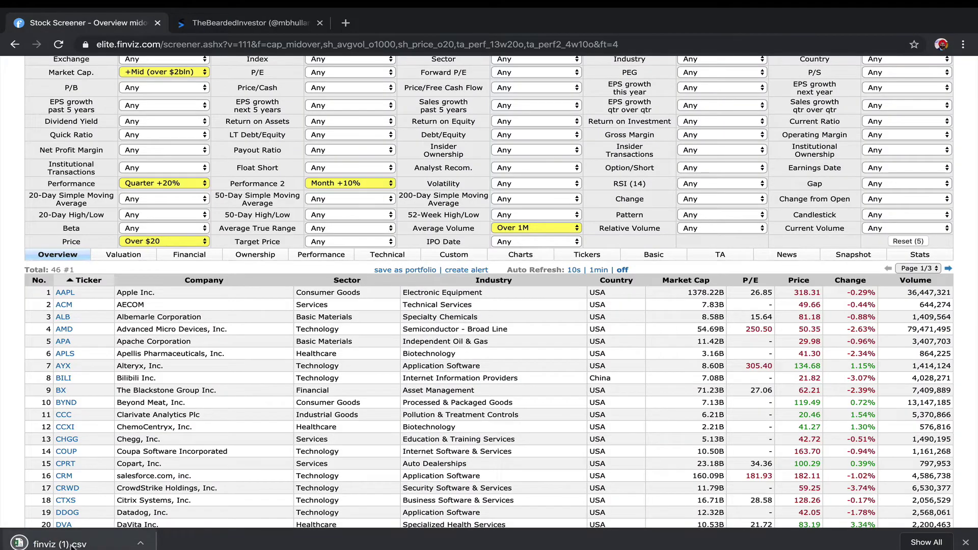
{"action": "left_click", "coordinate": [72, 544]}
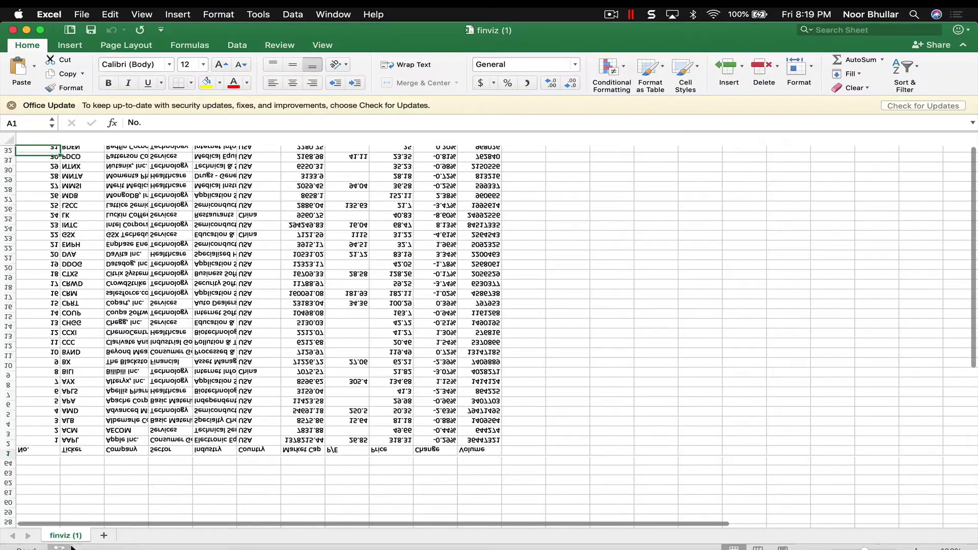
{"action": "scroll", "coordinate": [334, 365], "scroll_direction": "down", "scroll_amount": 10}
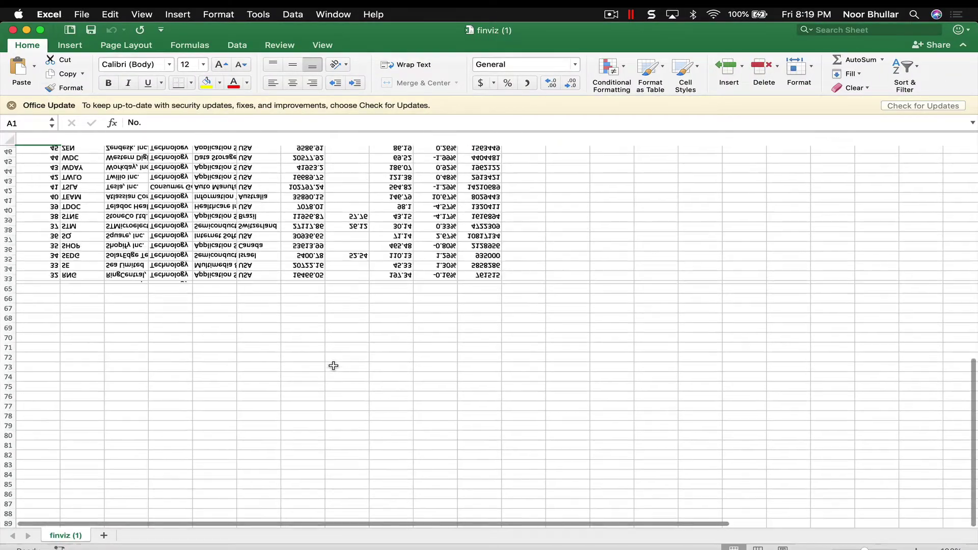
Copy the ticker symbols from AAPL to RDFN (B2:B32) in the exported list and switch to thinkorswim
{"action": "scroll", "coordinate": [334, 366], "scroll_direction": "up", "scroll_amount": 10}
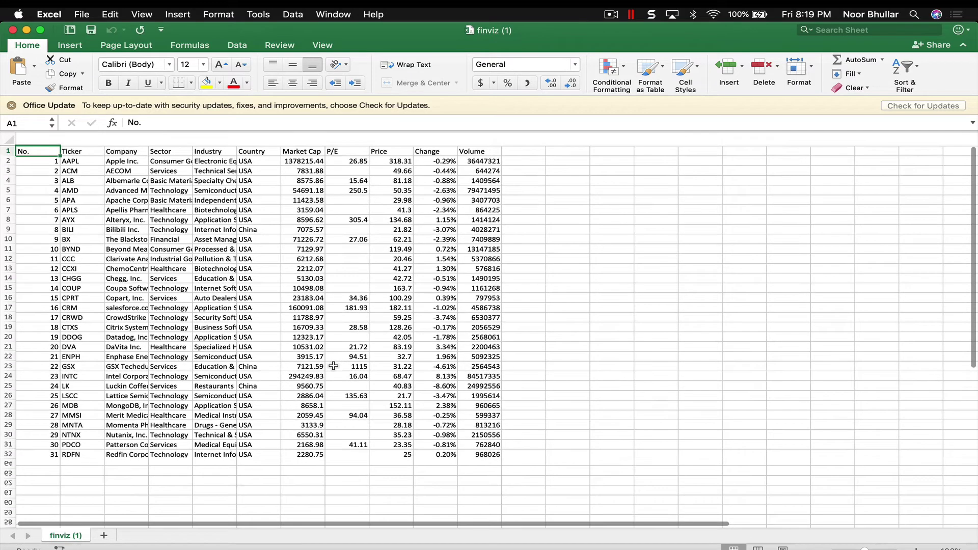
{"action": "left_click_drag", "start_coordinate": [81, 160], "coordinate": [78, 456]}
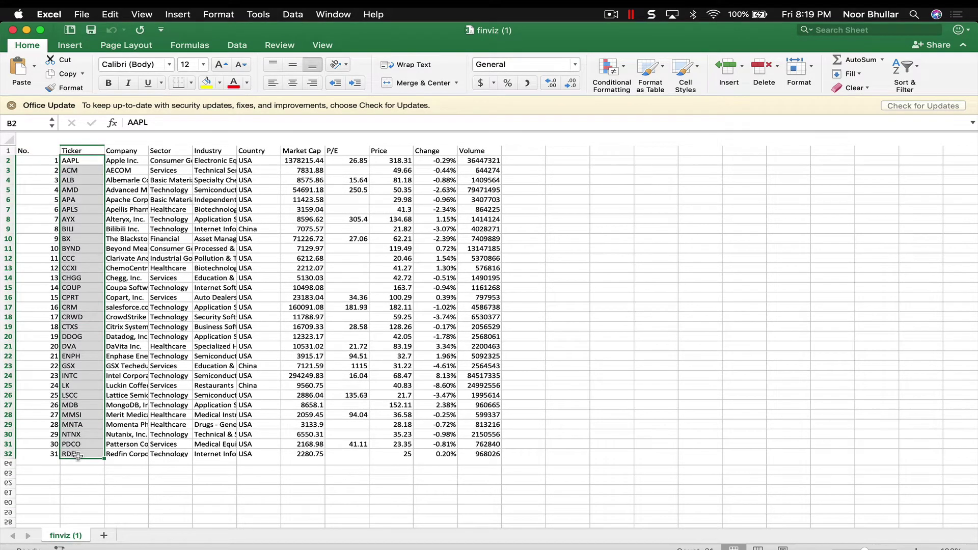
{"action": "key", "text": "super+c"}
{"action": "mouse_move", "coordinate": [357, 541]}
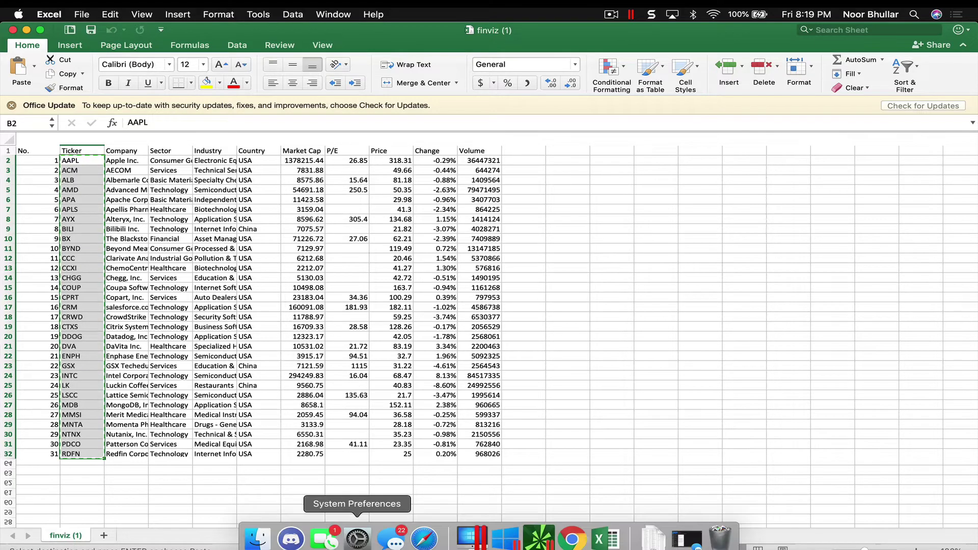
{"action": "left_click", "coordinate": [540, 539]}
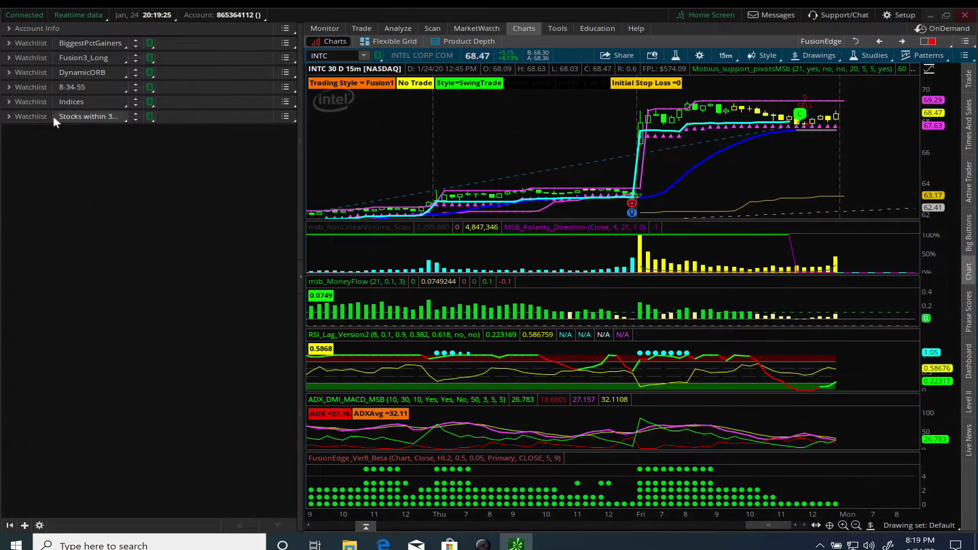
Expand the Stocks within 3% of 52 week high watchlist and start a new watchlist named xxx_Outperform
{"action": "left_click", "coordinate": [11, 116]}
{"action": "left_click", "coordinate": [84, 115]}
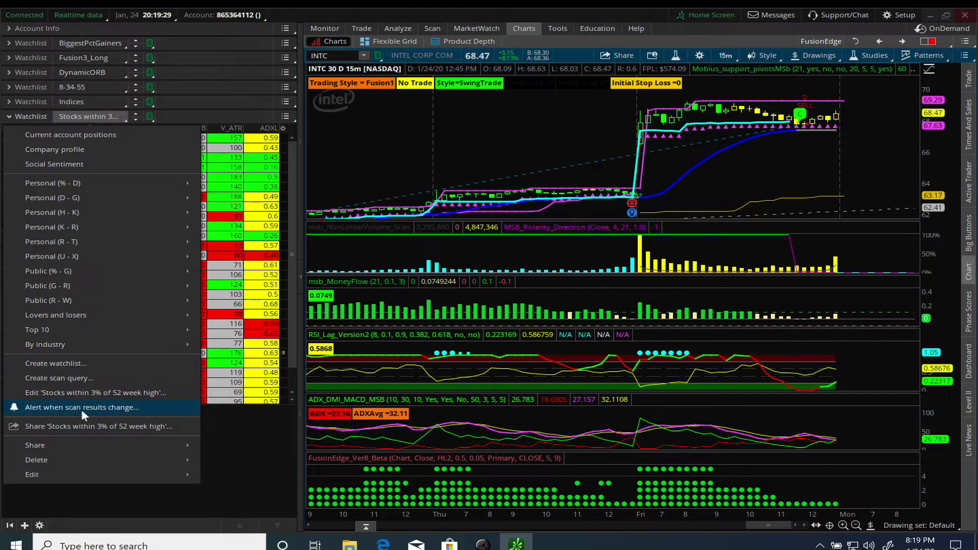
{"action": "left_click", "coordinate": [78, 365]}
{"action": "left_click", "coordinate": [227, 155]}
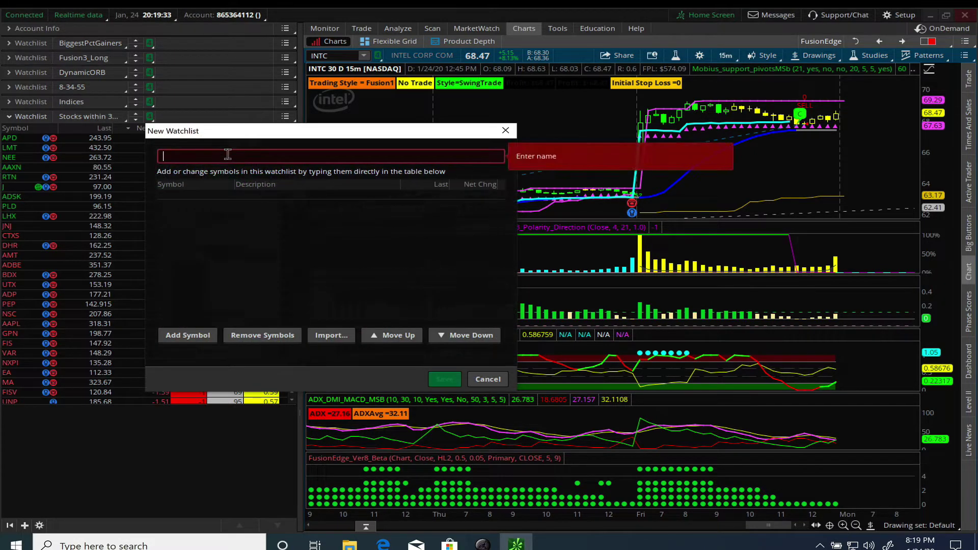
{"action": "type", "text": "xxx"}
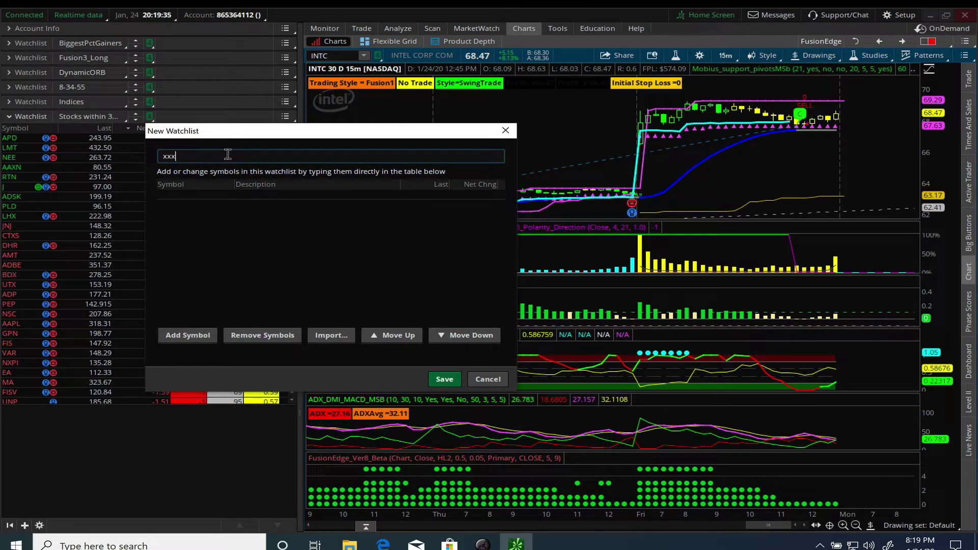
{"action": "type", "text": "_Outperform"}
Import the copied symbols from the clipboard into the new watchlist, save it, and enlarge its symbol list
{"action": "left_click", "coordinate": [334, 336]}
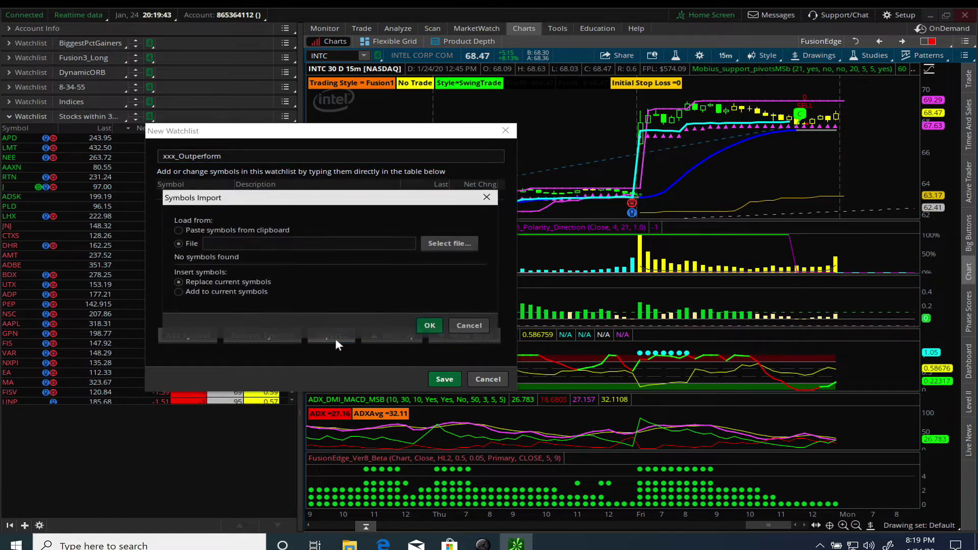
{"action": "left_click", "coordinate": [179, 230]}
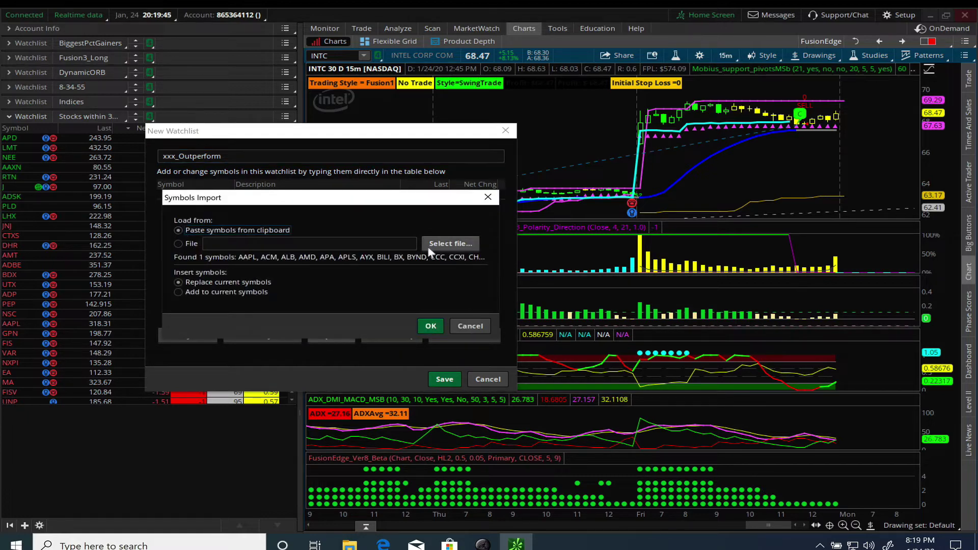
{"action": "left_click", "coordinate": [431, 327]}
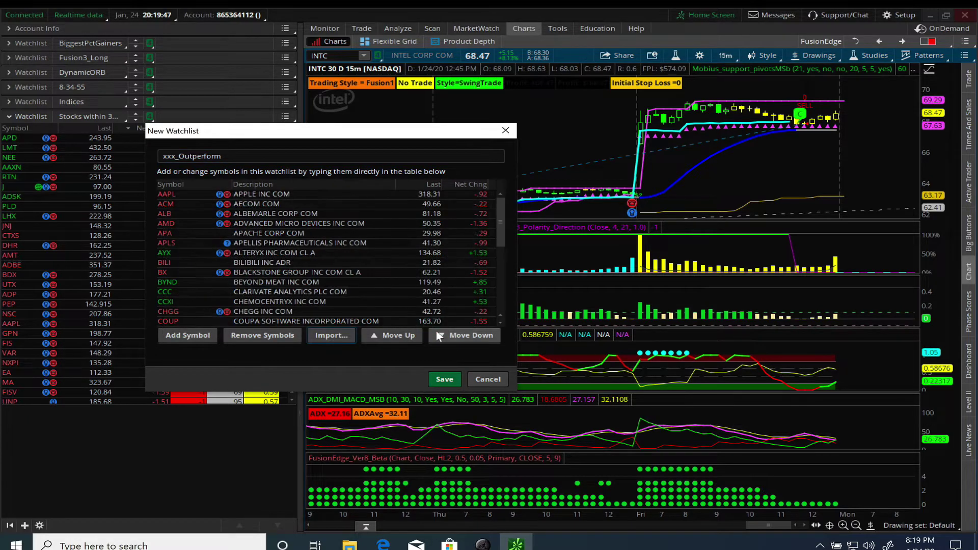
{"action": "left_click", "coordinate": [444, 379]}
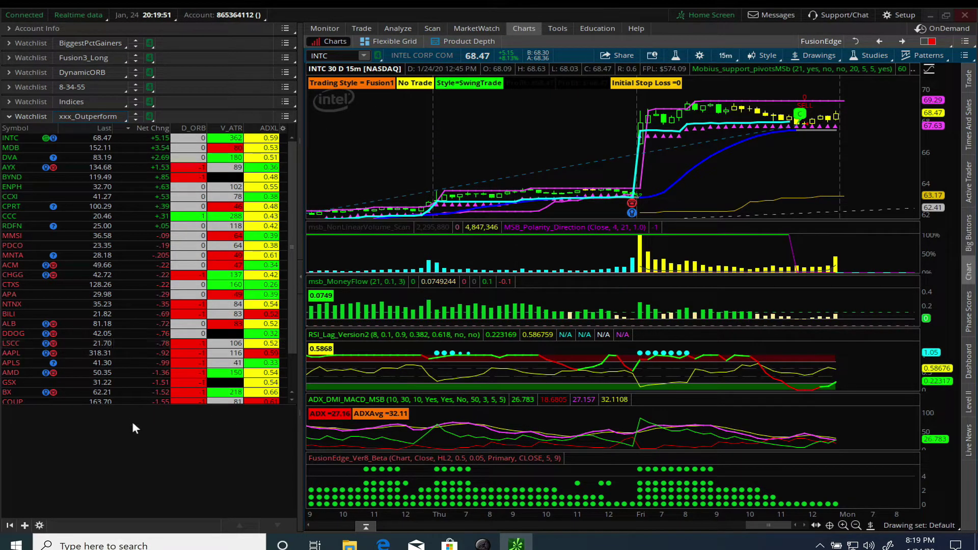
{"action": "left_click_drag", "start_coordinate": [131, 404], "coordinate": [140, 482]}
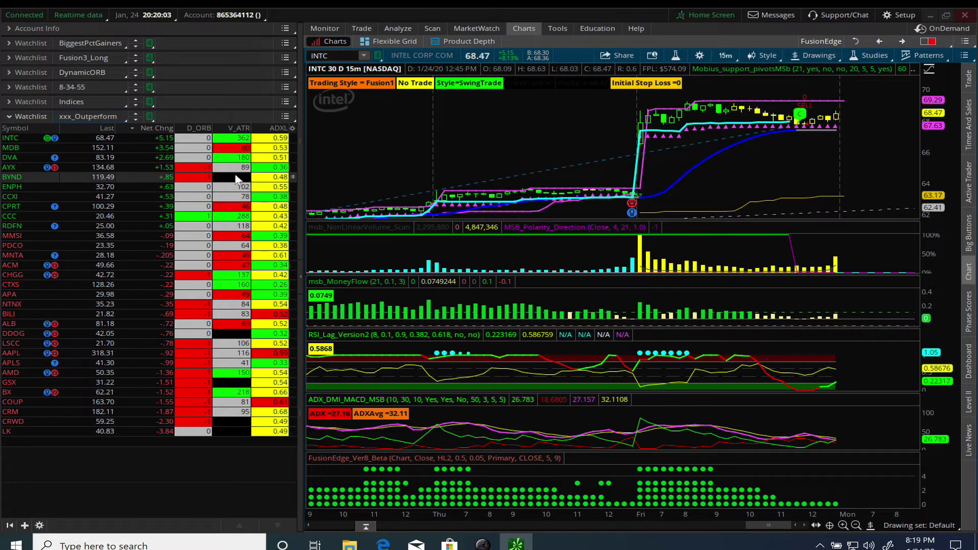
Chart BYND from the watchlist and review the strategy report for its UltimateFusionSignal_Prod_Ver3 buy signal
{"action": "left_click", "coordinate": [115, 176]}
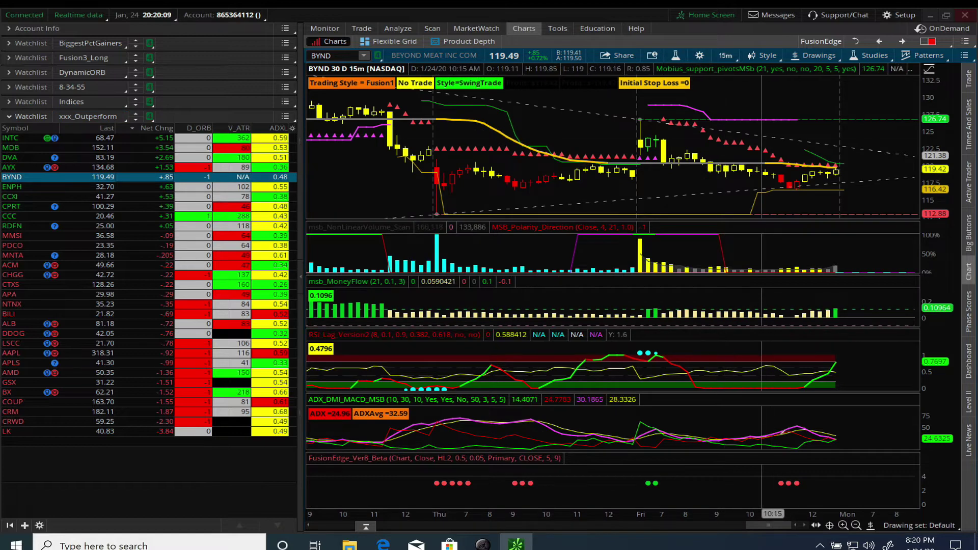
{"action": "left_click_drag", "start_coordinate": [769, 523], "coordinate": [736, 520]}
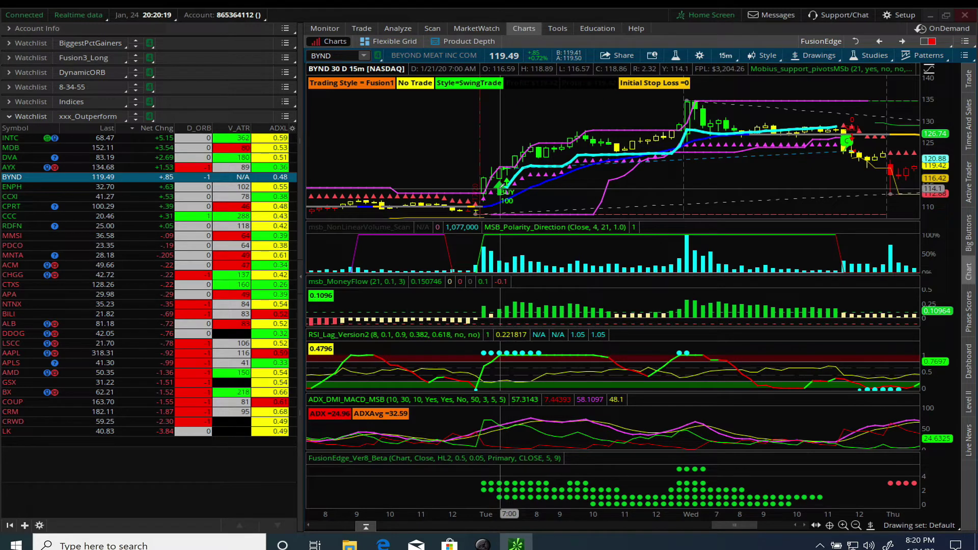
{"action": "right_click", "coordinate": [502, 192]}
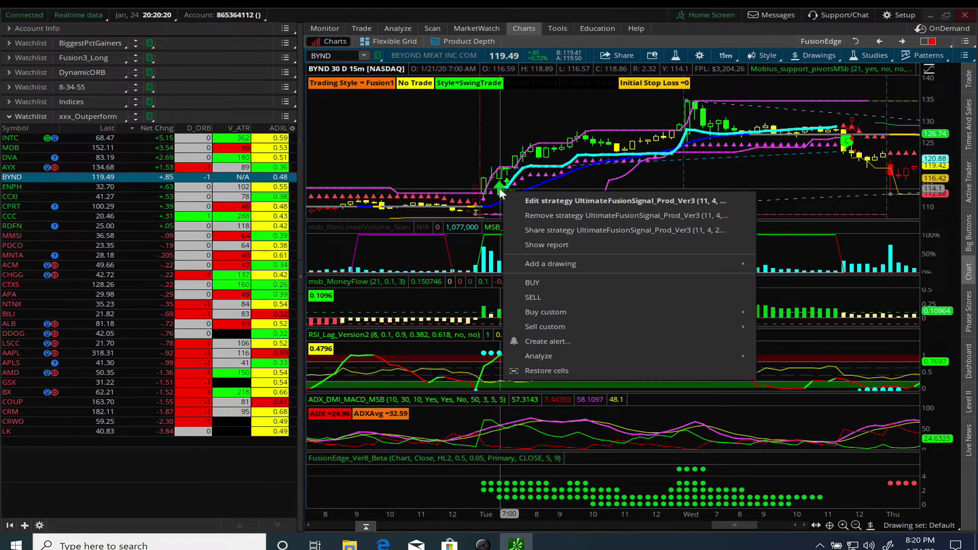
{"action": "left_click", "coordinate": [541, 247]}
{"action": "scroll", "coordinate": [542, 247], "scroll_direction": "down", "scroll_amount": 10}
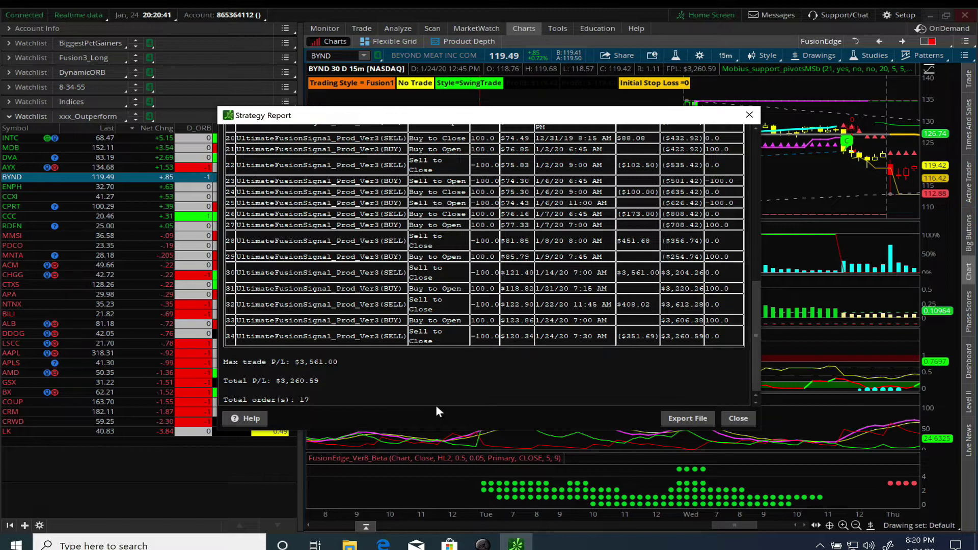
{"action": "left_click", "coordinate": [738, 418]}
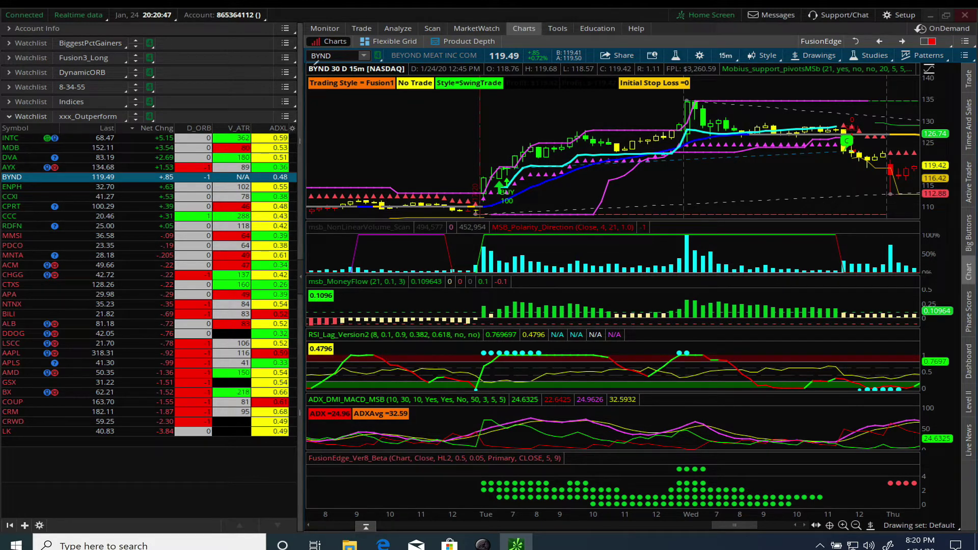
Load the NFLX chart and examine its most recent price action and signals
{"action": "left_click", "coordinate": [341, 55]}
{"action": "key", "text": "BackSpace"}
{"action": "key", "text": "BackSpace"}
{"action": "key", "text": "BackSpace"}
{"action": "key", "text": "BackSpace"}
{"action": "type", "text": "NFLX"}
{"action": "key", "text": "Return"}
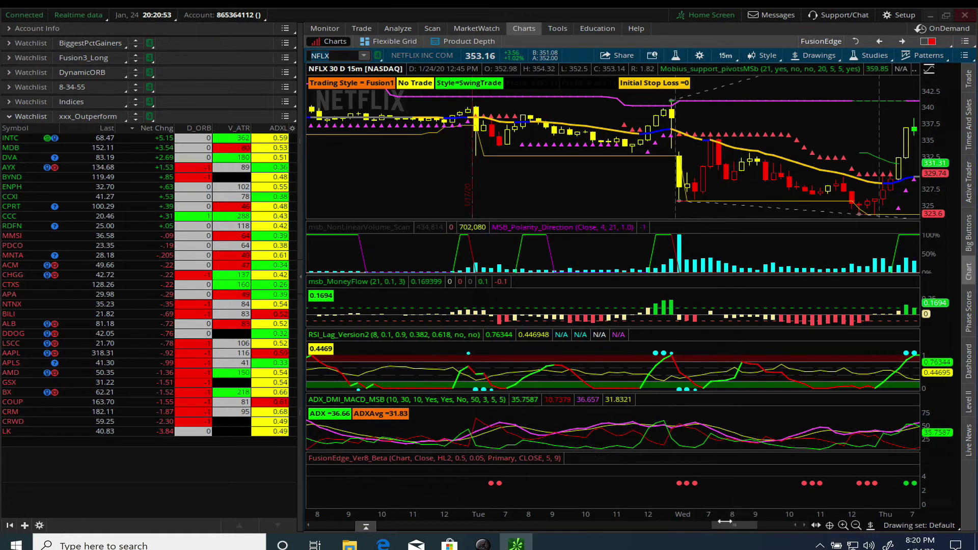
{"action": "left_click_drag", "start_coordinate": [724, 522], "coordinate": [757, 521]}
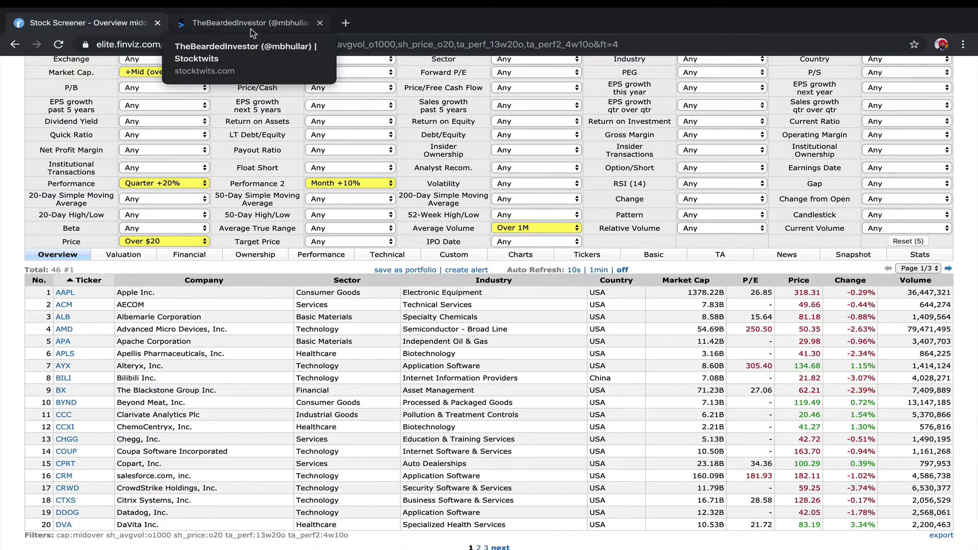
Switch to the Stocktwits profile in the browser and examine the $NFLX buy signal post's enlarged chart and message details
{"action": "left_click", "coordinate": [256, 24]}
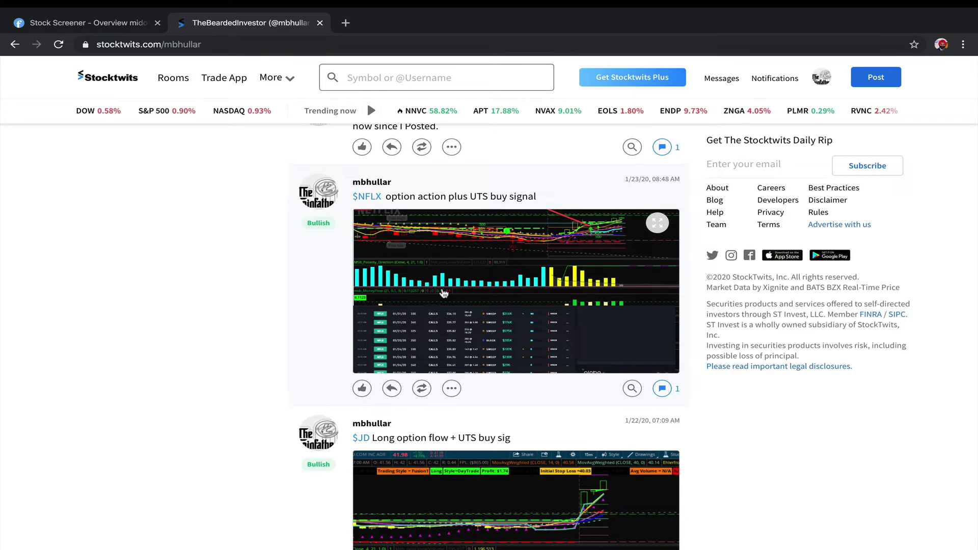
{"action": "left_click", "coordinate": [657, 223]}
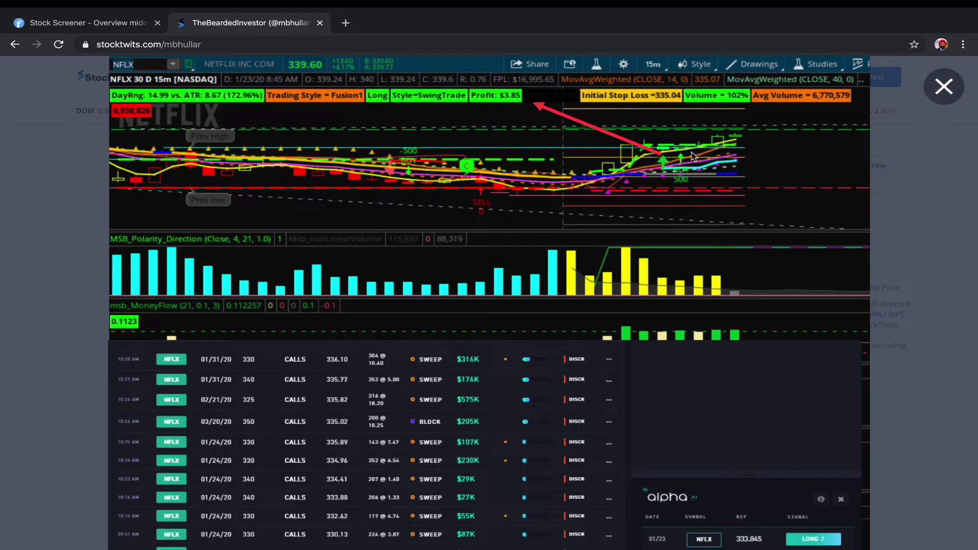
{"action": "left_click", "coordinate": [957, 100]}
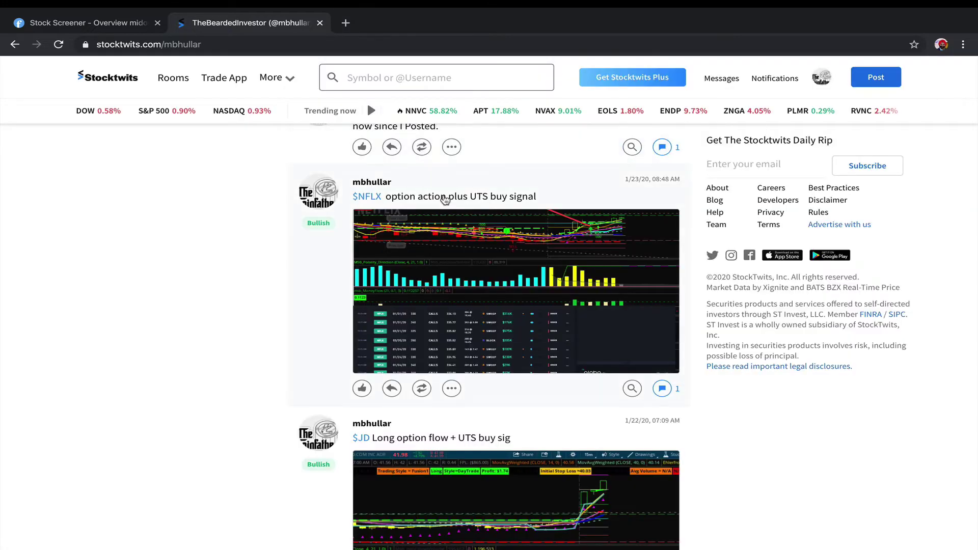
{"action": "left_click", "coordinate": [324, 225]}
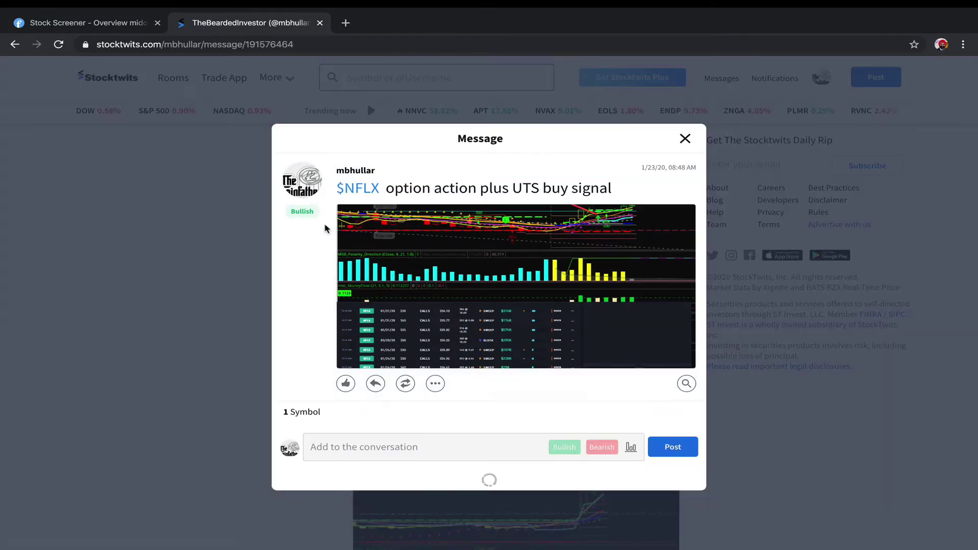
{"action": "scroll", "coordinate": [325, 356], "scroll_direction": "down", "scroll_amount": 1}
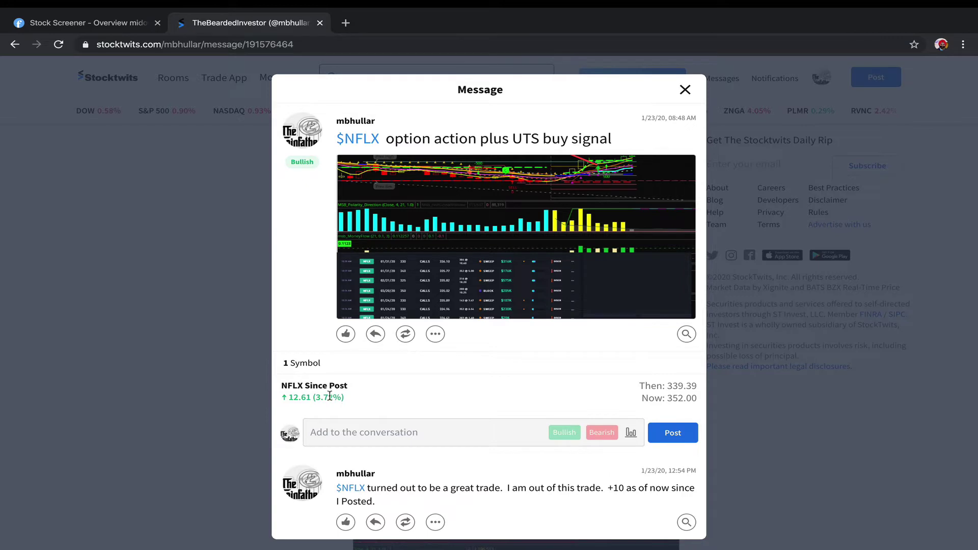
{"action": "left_click", "coordinate": [685, 92]}
Examine the enlarged chart of the $SPY short signal post on the Stocktwits profile
{"action": "scroll", "coordinate": [605, 228], "scroll_direction": "down", "scroll_amount": 1}
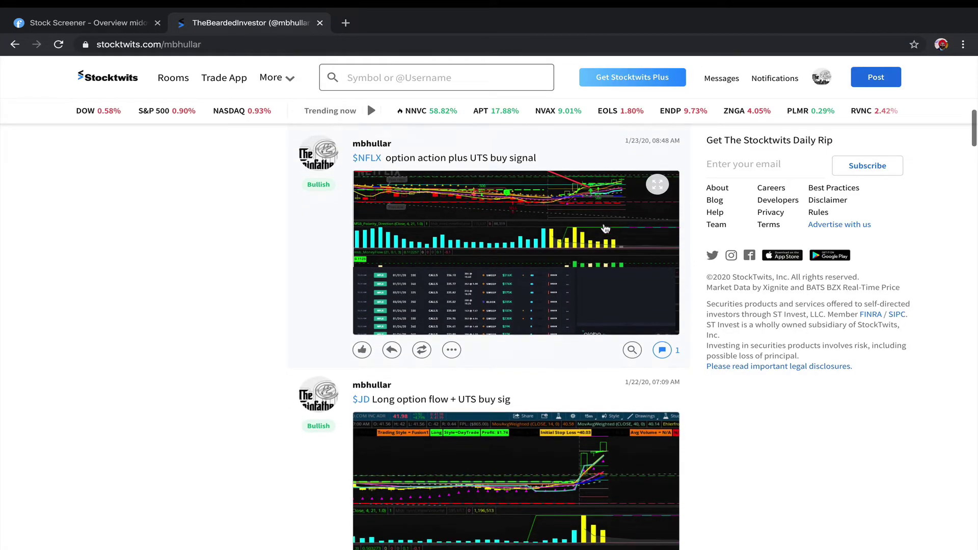
{"action": "scroll", "coordinate": [606, 228], "scroll_direction": "up", "scroll_amount": 7}
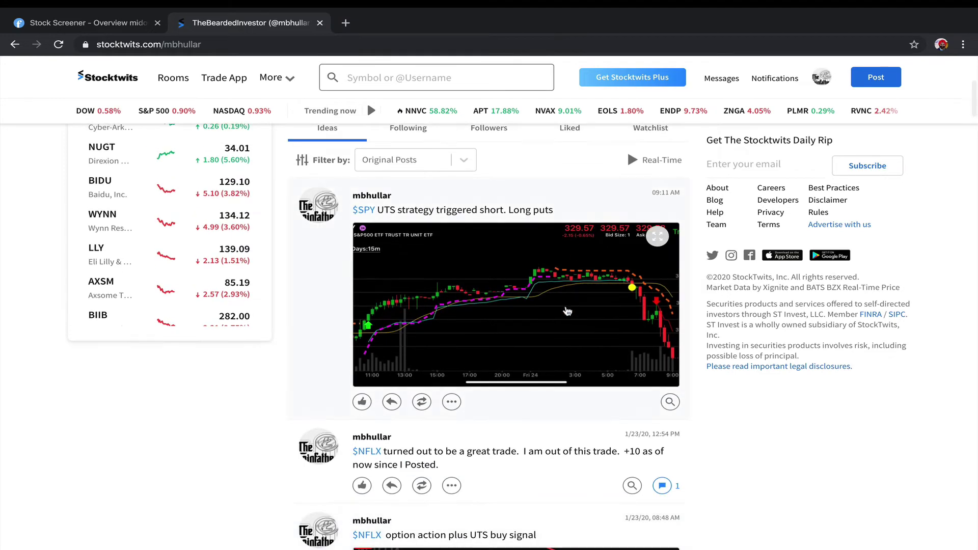
{"action": "left_click", "coordinate": [568, 311]}
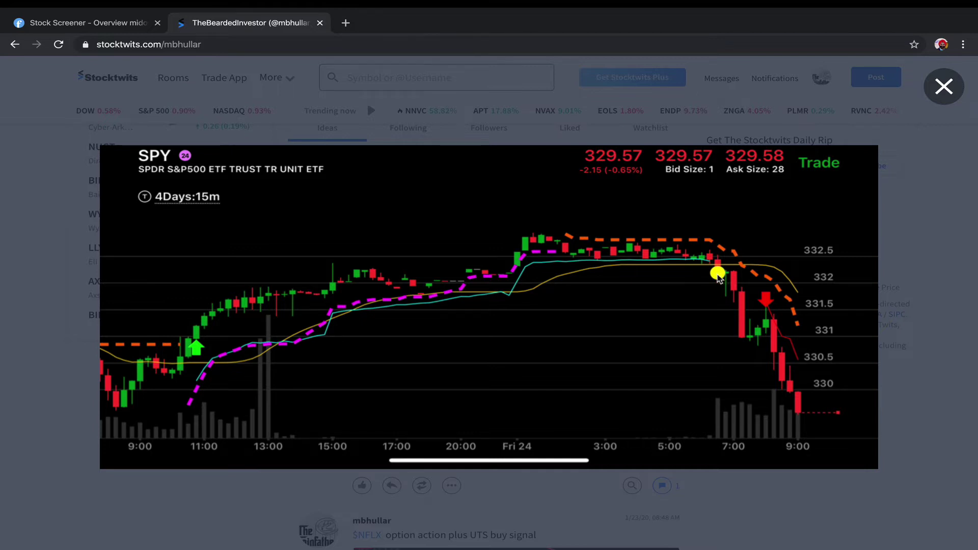
{"action": "left_click", "coordinate": [938, 95]}
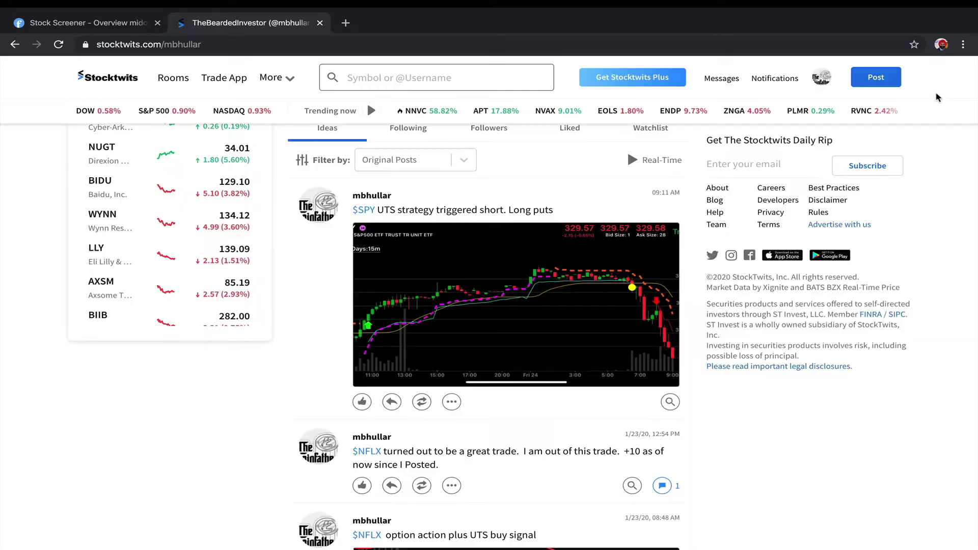
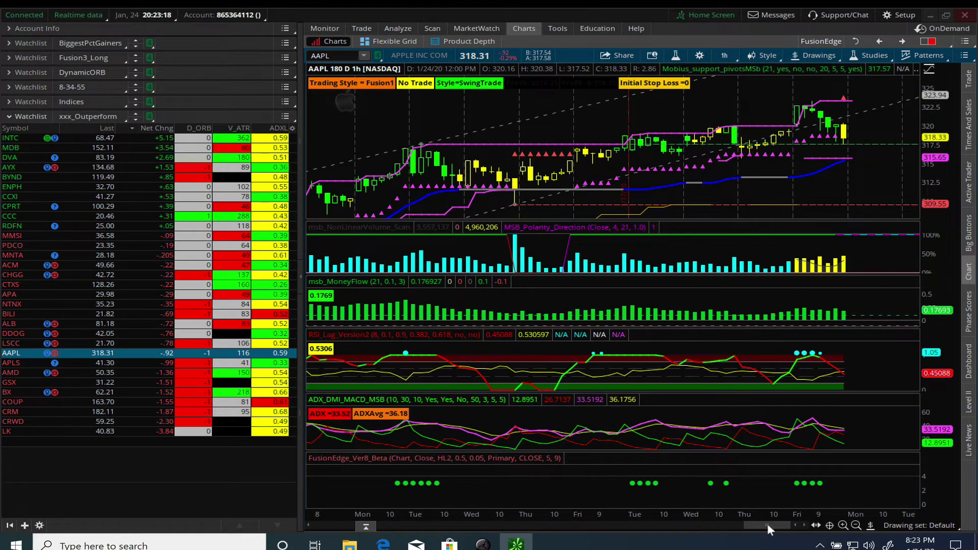
Examine the past buy and close signals on the AAPL 180-day hourly chart in thinkorswim
{"action": "mouse_move", "coordinate": [762, 525]}
{"action": "left_mouse_down"}
{"action": "mouse_move", "coordinate": [708, 527]}
{"action": "mouse_move", "coordinate": [774, 517]}
{"action": "left_mouse_up"}
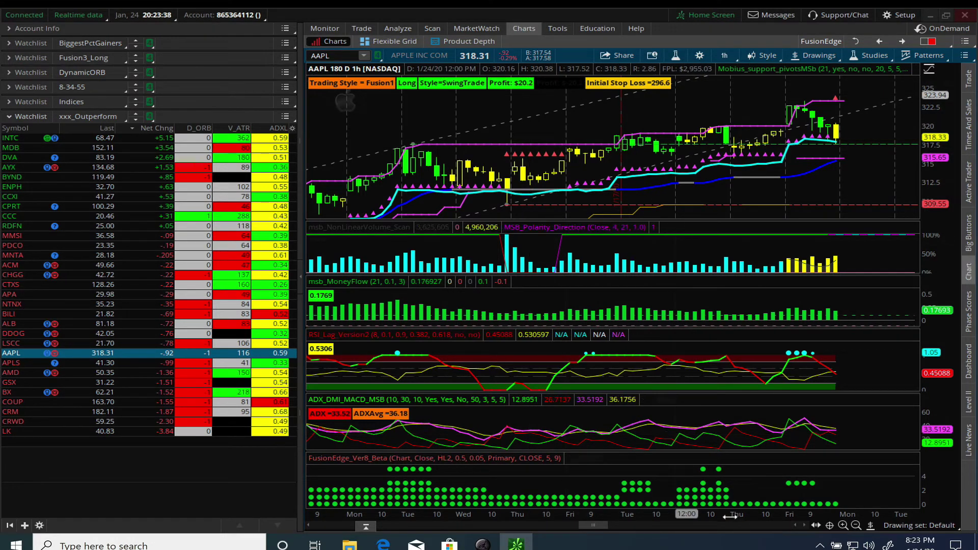
{"action": "left_click_drag", "start_coordinate": [598, 523], "coordinate": [629, 525]}
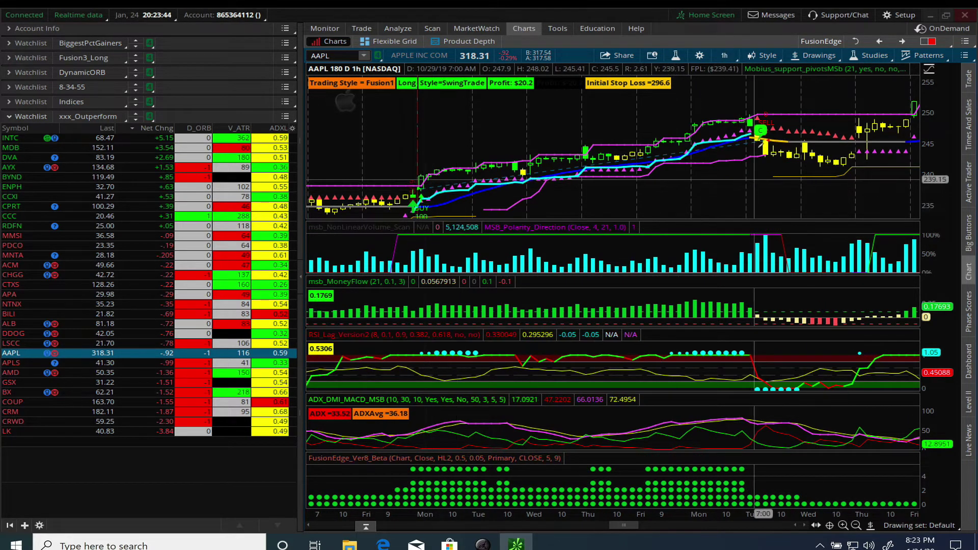
{"action": "left_click_drag", "start_coordinate": [622, 526], "coordinate": [753, 524]}
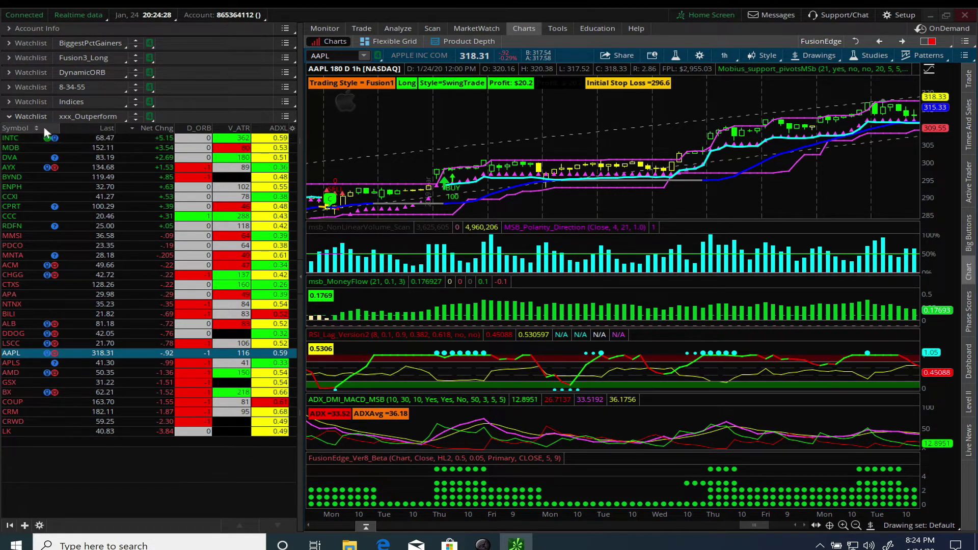
Collapse the xxx_Outperform watchlist, open BiggestPctGainers instead, and return to the Finviz stock screener in the browser
{"action": "left_click", "coordinate": [10, 117]}
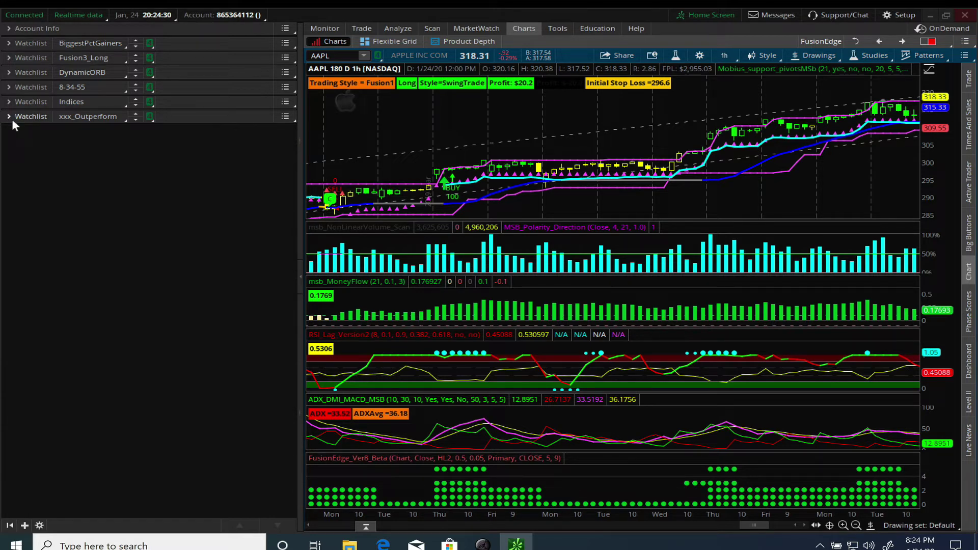
{"action": "left_click", "coordinate": [7, 44]}
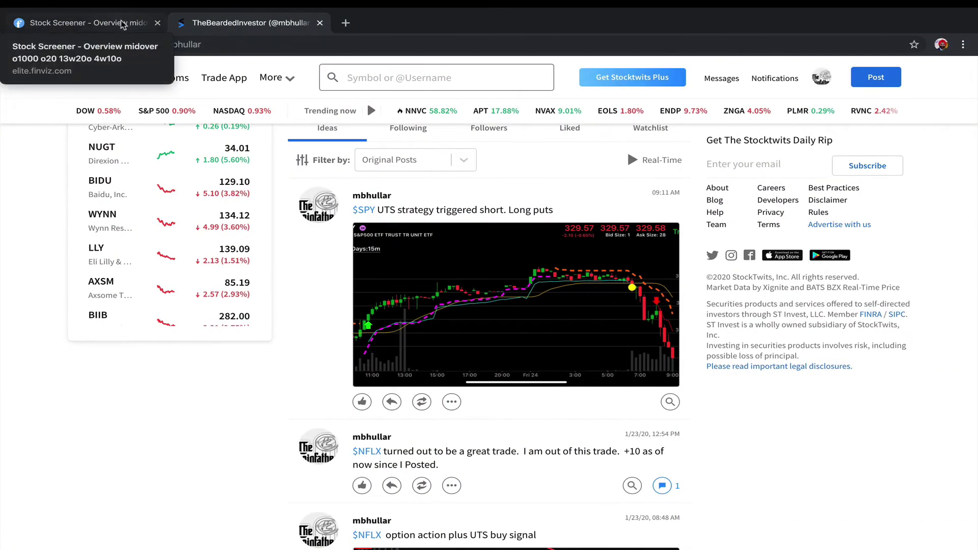
{"action": "left_click", "coordinate": [122, 24]}
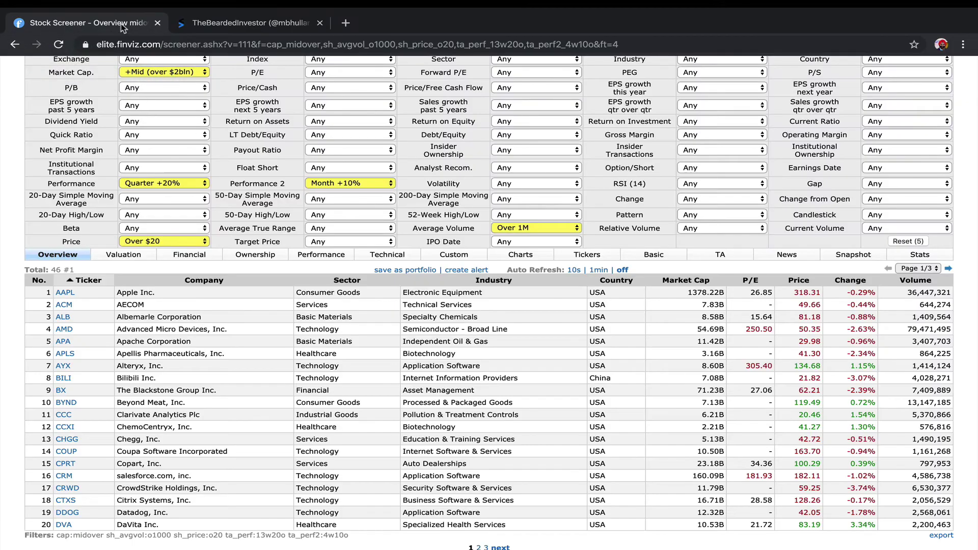
Return to the Finviz home page and open the Top Gainers signal list
{"action": "scroll", "coordinate": [97, 201], "scroll_direction": "up", "scroll_amount": 3}
{"action": "left_click", "coordinate": [46, 100]}
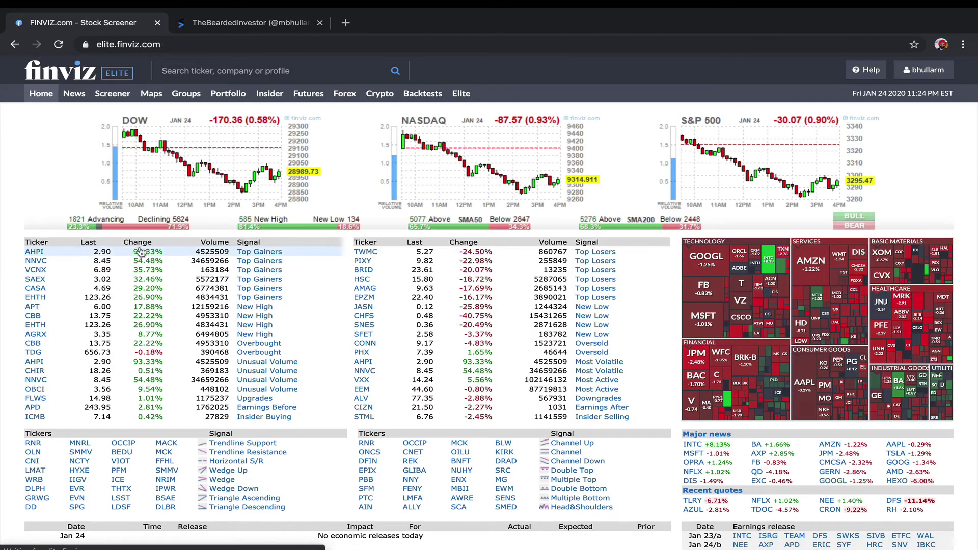
{"action": "left_click", "coordinate": [255, 252]}
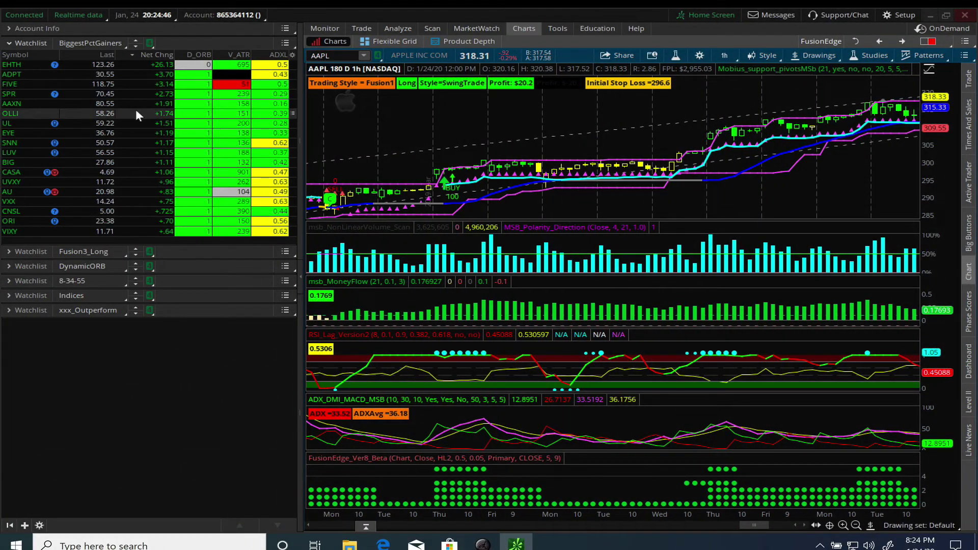
Examine the scan query behind thinkorswim's BiggestPctGainers watchlist, including its net change, % change and study conditions, without saving changes
{"action": "left_click", "coordinate": [91, 44]}
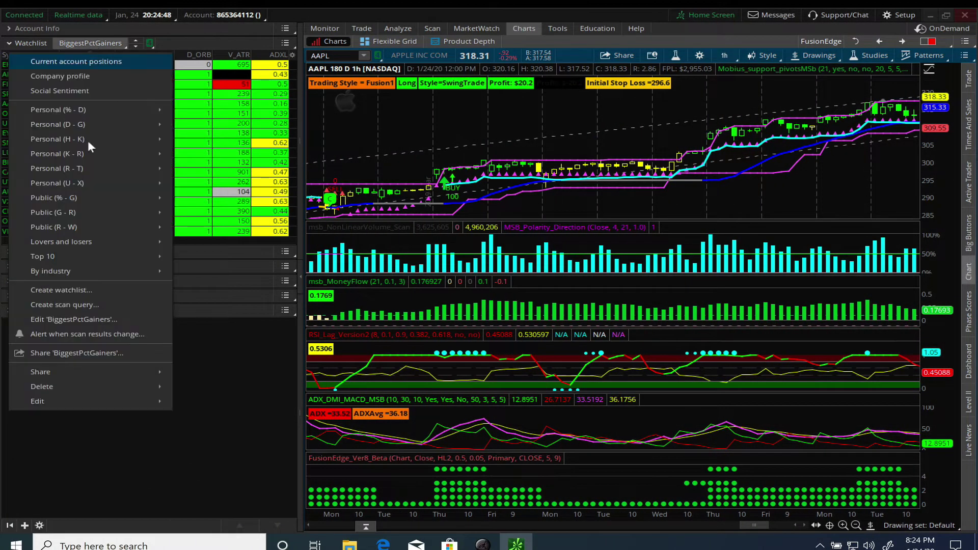
{"action": "left_click", "coordinate": [74, 318]}
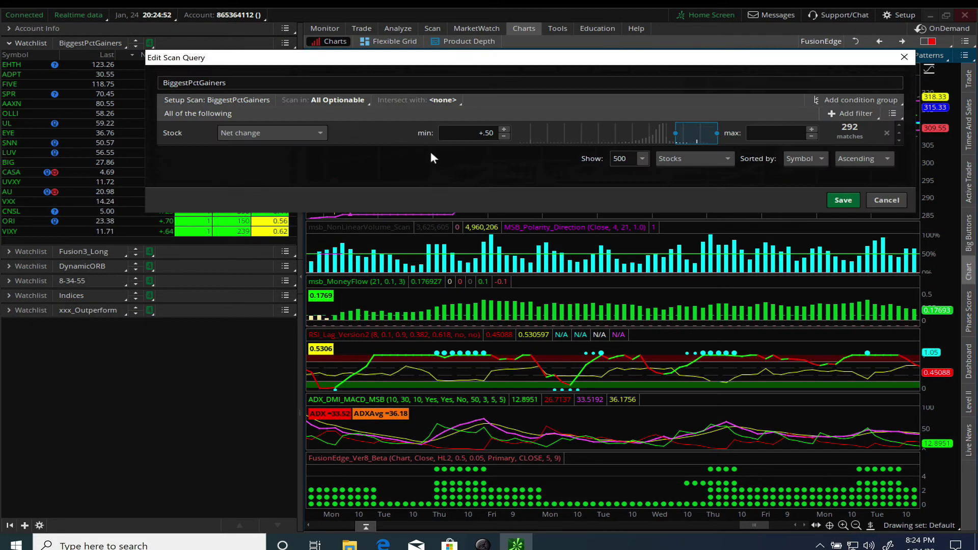
{"action": "left_click_drag", "start_coordinate": [431, 146], "coordinate": [450, 275]}
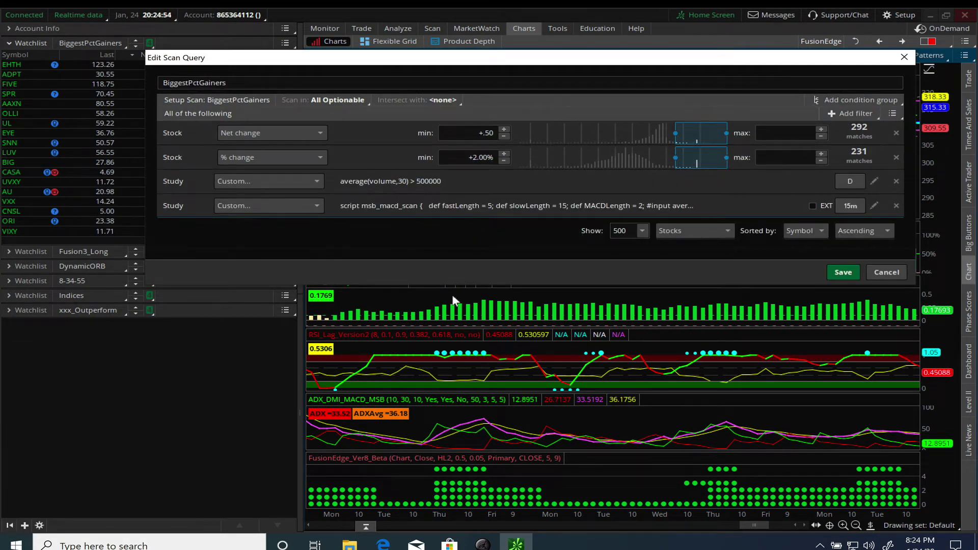
{"action": "left_click", "coordinate": [302, 133]}
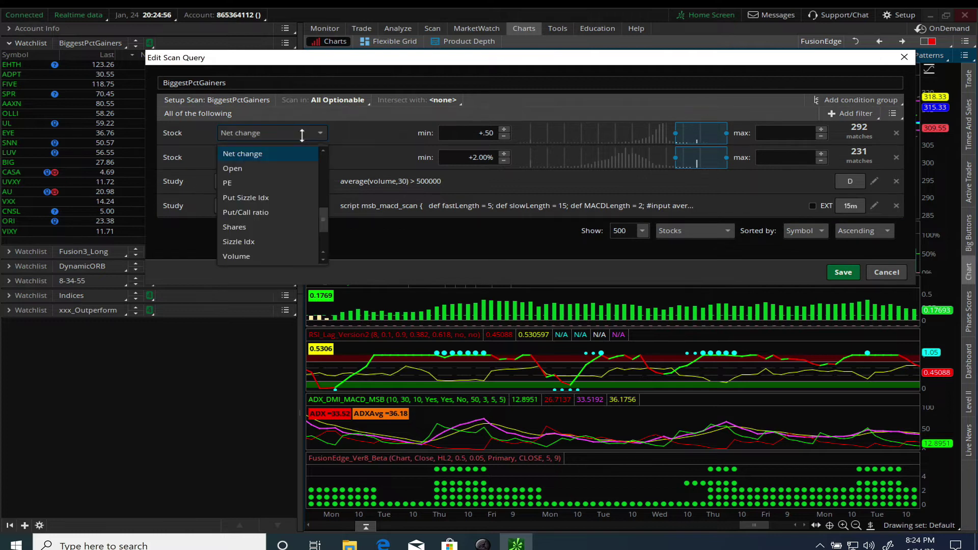
{"action": "left_click", "coordinate": [376, 132]}
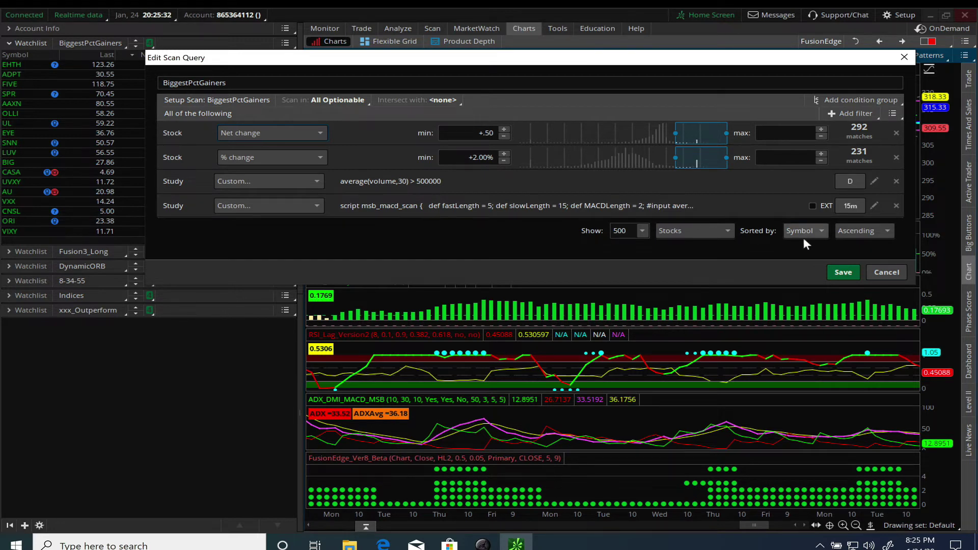
{"action": "left_click", "coordinate": [886, 273]}
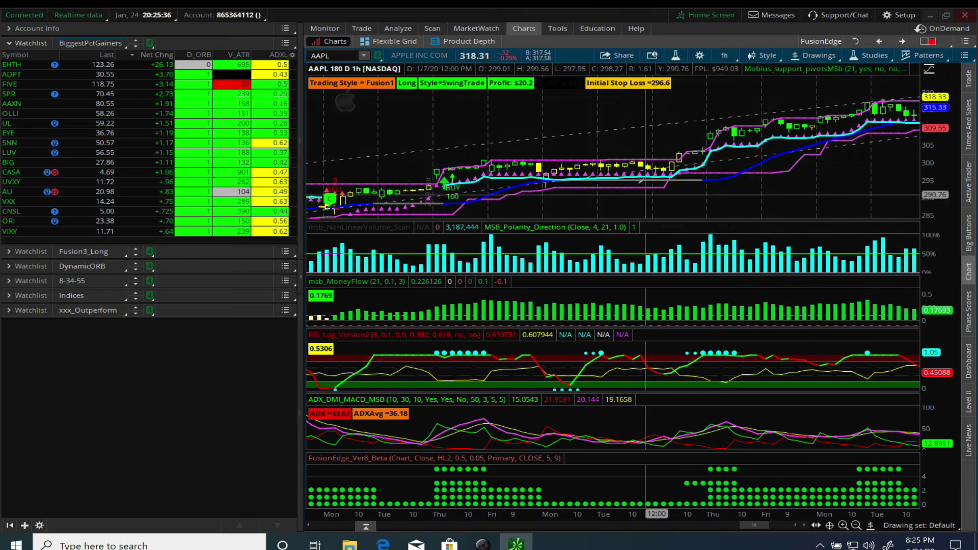
Chart ADPT from the BiggestPctGainers watchlist and switch the chart to 30 days at 15-minute intervals
{"action": "left_click", "coordinate": [143, 74]}
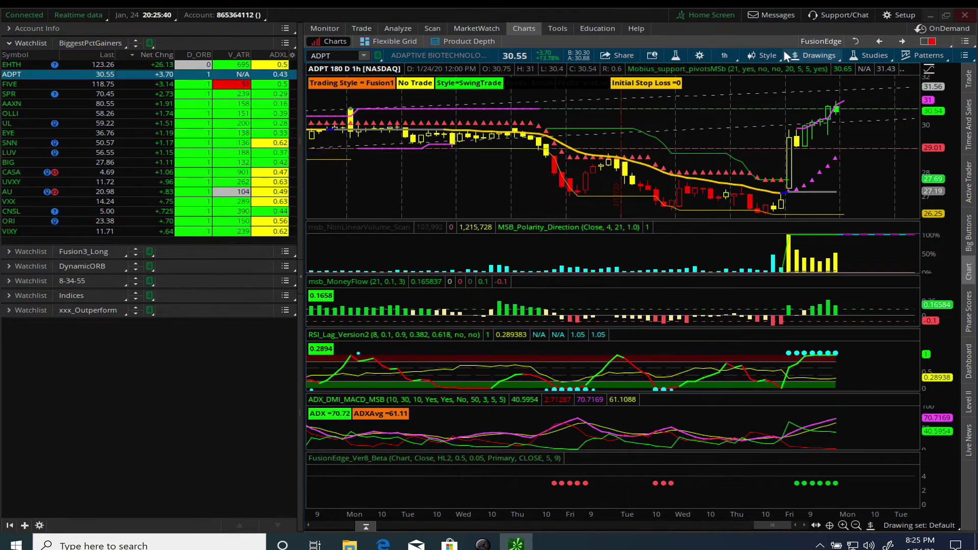
{"action": "left_click", "coordinate": [885, 42]}
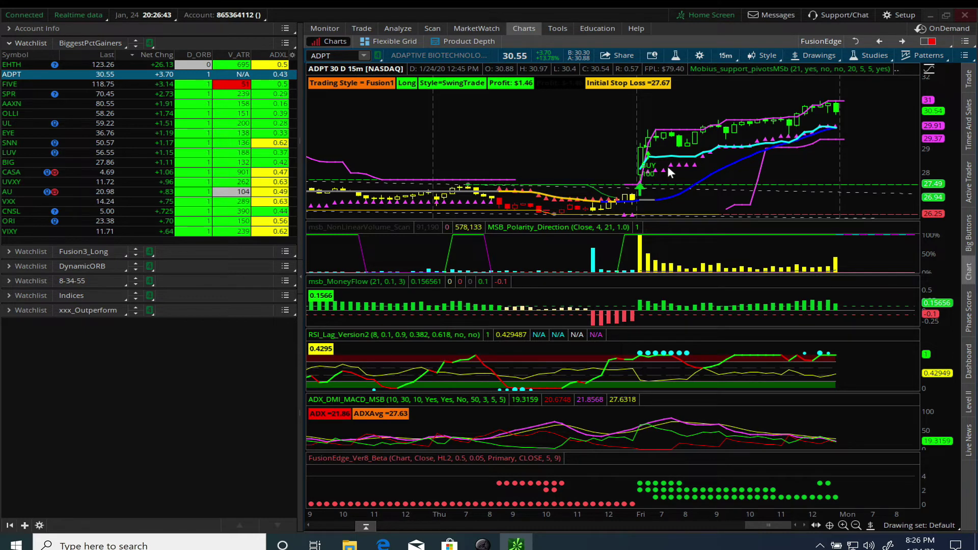
Sort the xxx_Outperform watchlist by symbol and collapse it again
{"action": "left_click", "coordinate": [13, 310]}
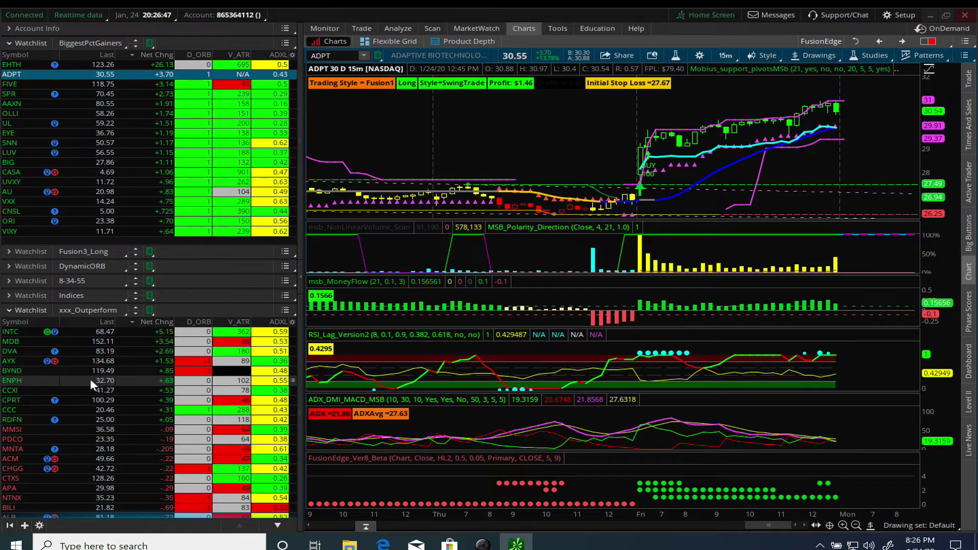
{"action": "left_click", "coordinate": [17, 322]}
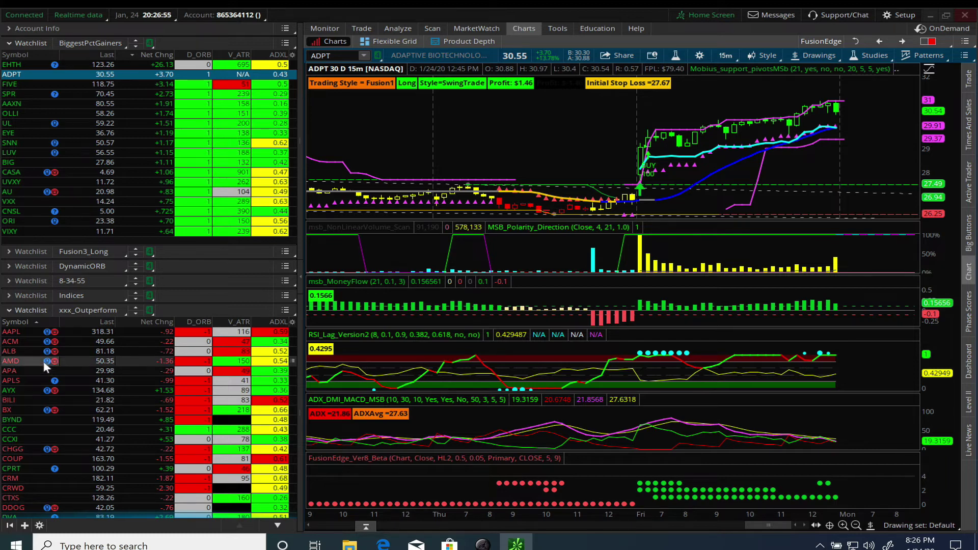
{"action": "left_click", "coordinate": [8, 310]}
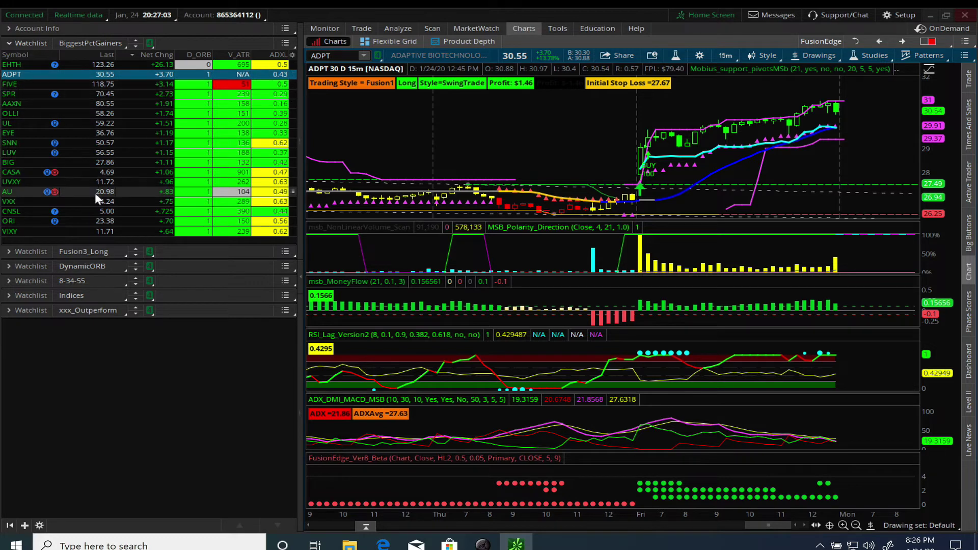
Chart AAXN from BiggestPctGainers, and collapse that watchlist in favour of an expanded xxx_Outperform
{"action": "left_click", "coordinate": [95, 104]}
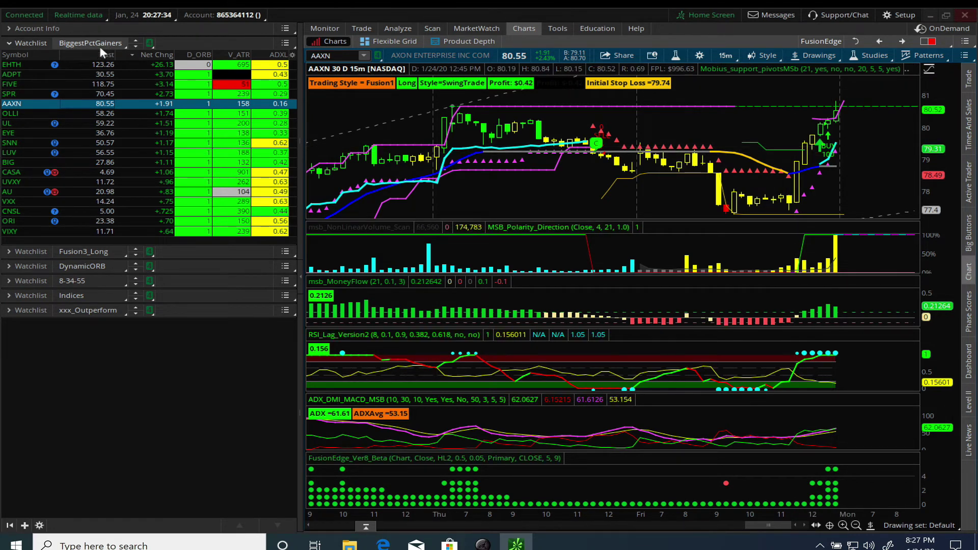
{"action": "left_click", "coordinate": [8, 43]}
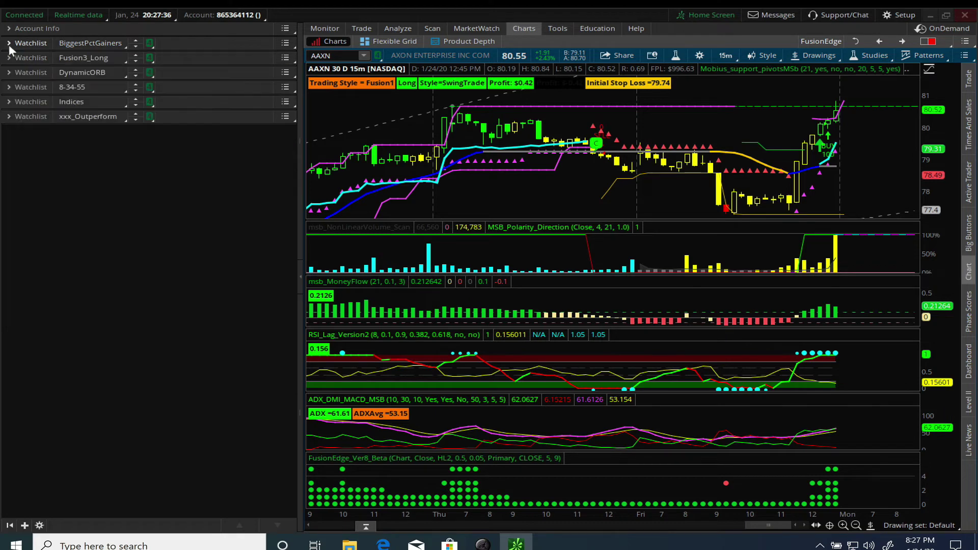
{"action": "left_click", "coordinate": [9, 117]}
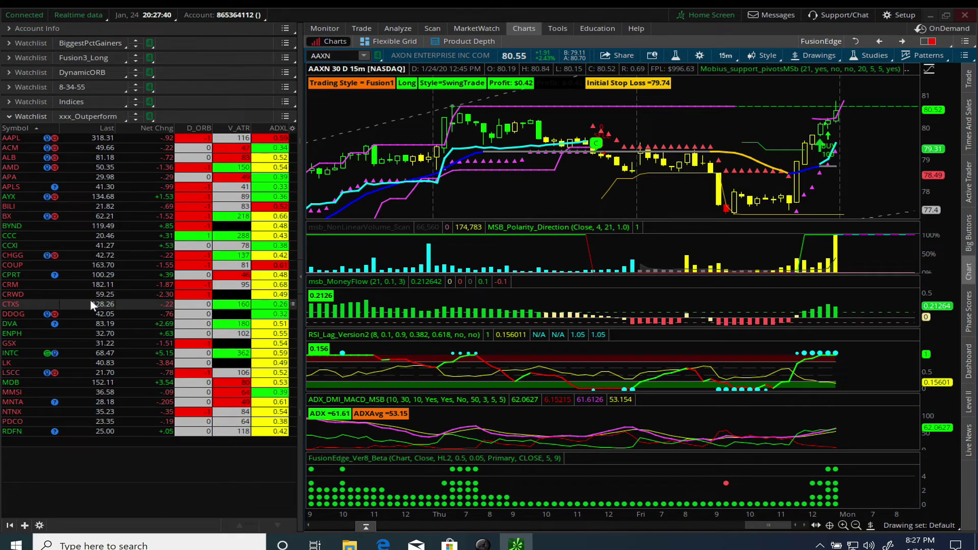
Change the chart's symbol to SPY
{"action": "left_click", "coordinate": [341, 57]}
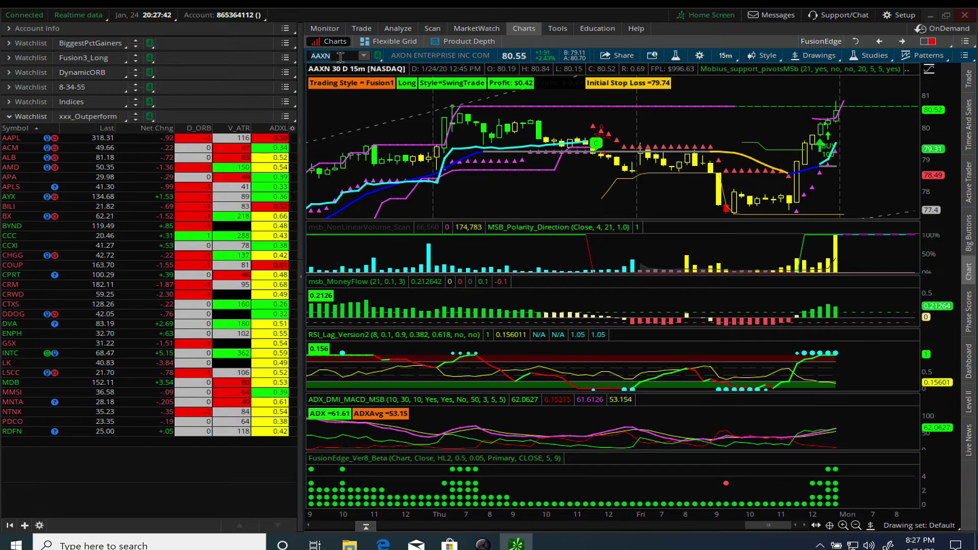
{"action": "key", "text": "BackSpace"}
{"action": "key", "text": "BackSpace"}
{"action": "key", "text": "BackSpace"}
{"action": "key", "text": "BackSpace"}
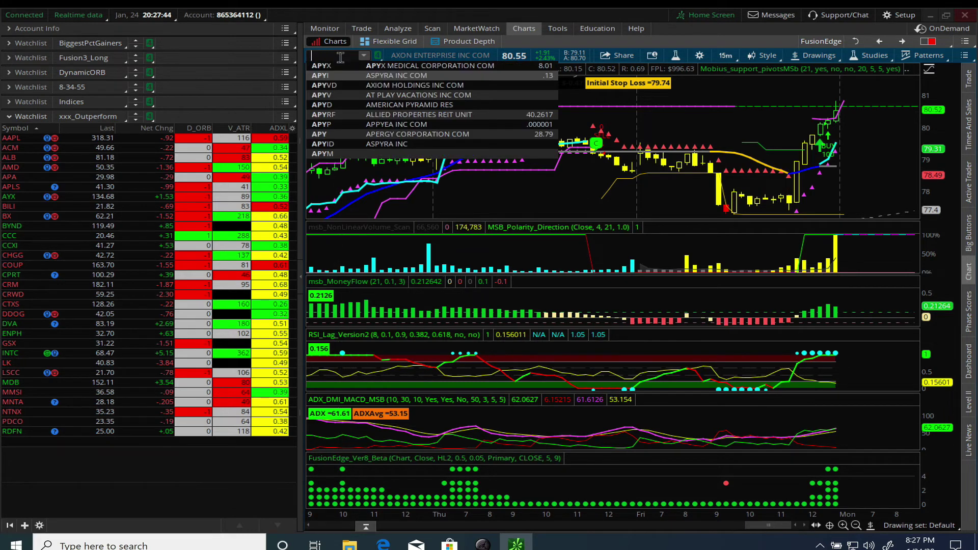
{"action": "type", "text": "SPY"}
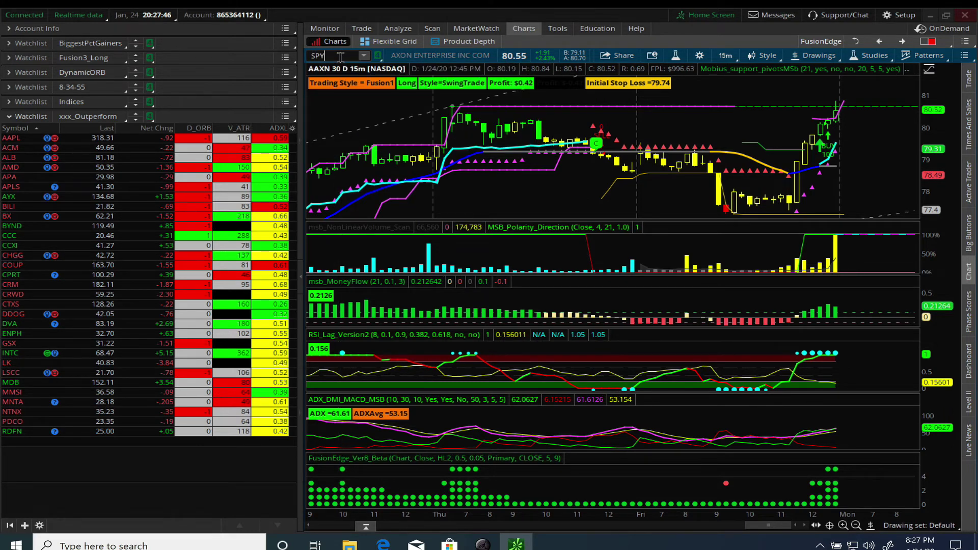
{"action": "key", "text": "Return"}
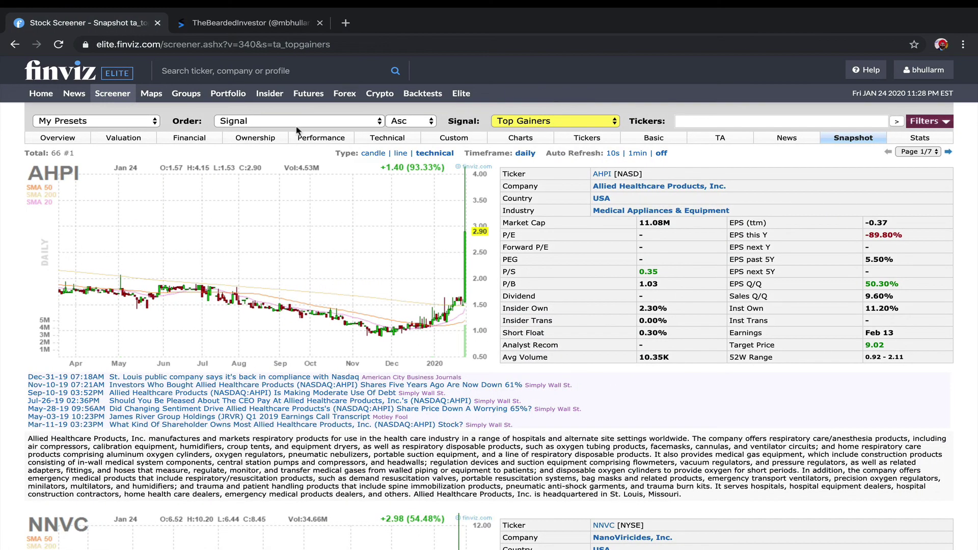
Load the High Growth Rate preset in the Finviz screener in the browser and show all filter categories
{"action": "left_click", "coordinate": [95, 122]}
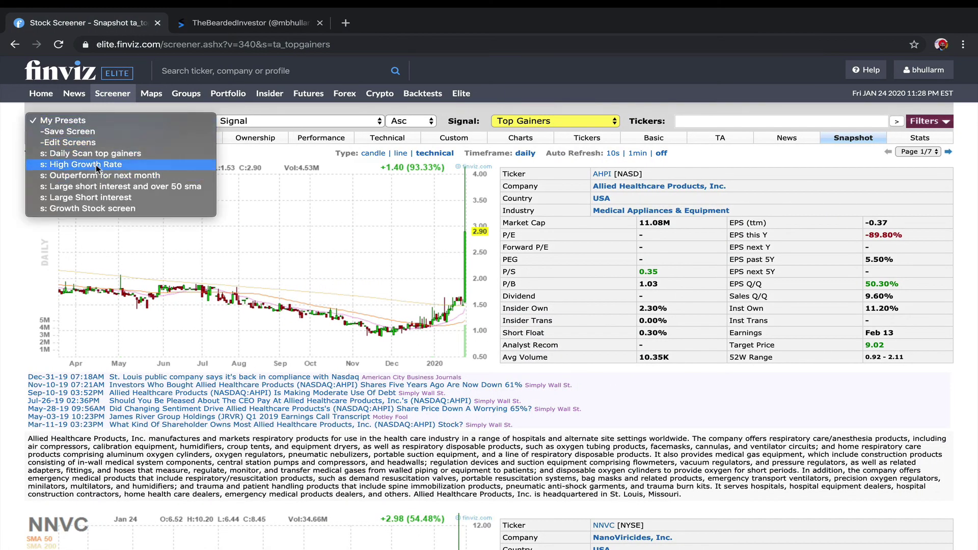
{"action": "left_click", "coordinate": [96, 164]}
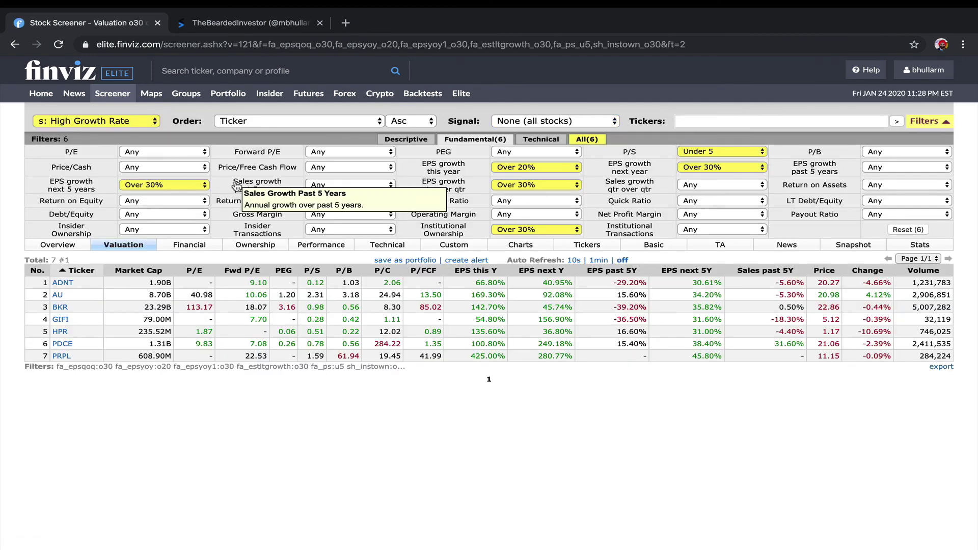
{"action": "left_click", "coordinate": [585, 142]}
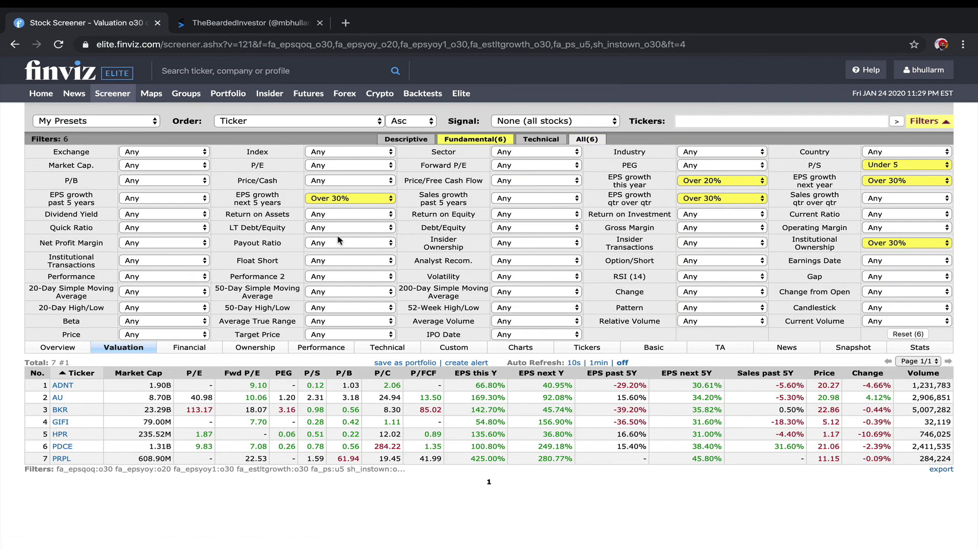